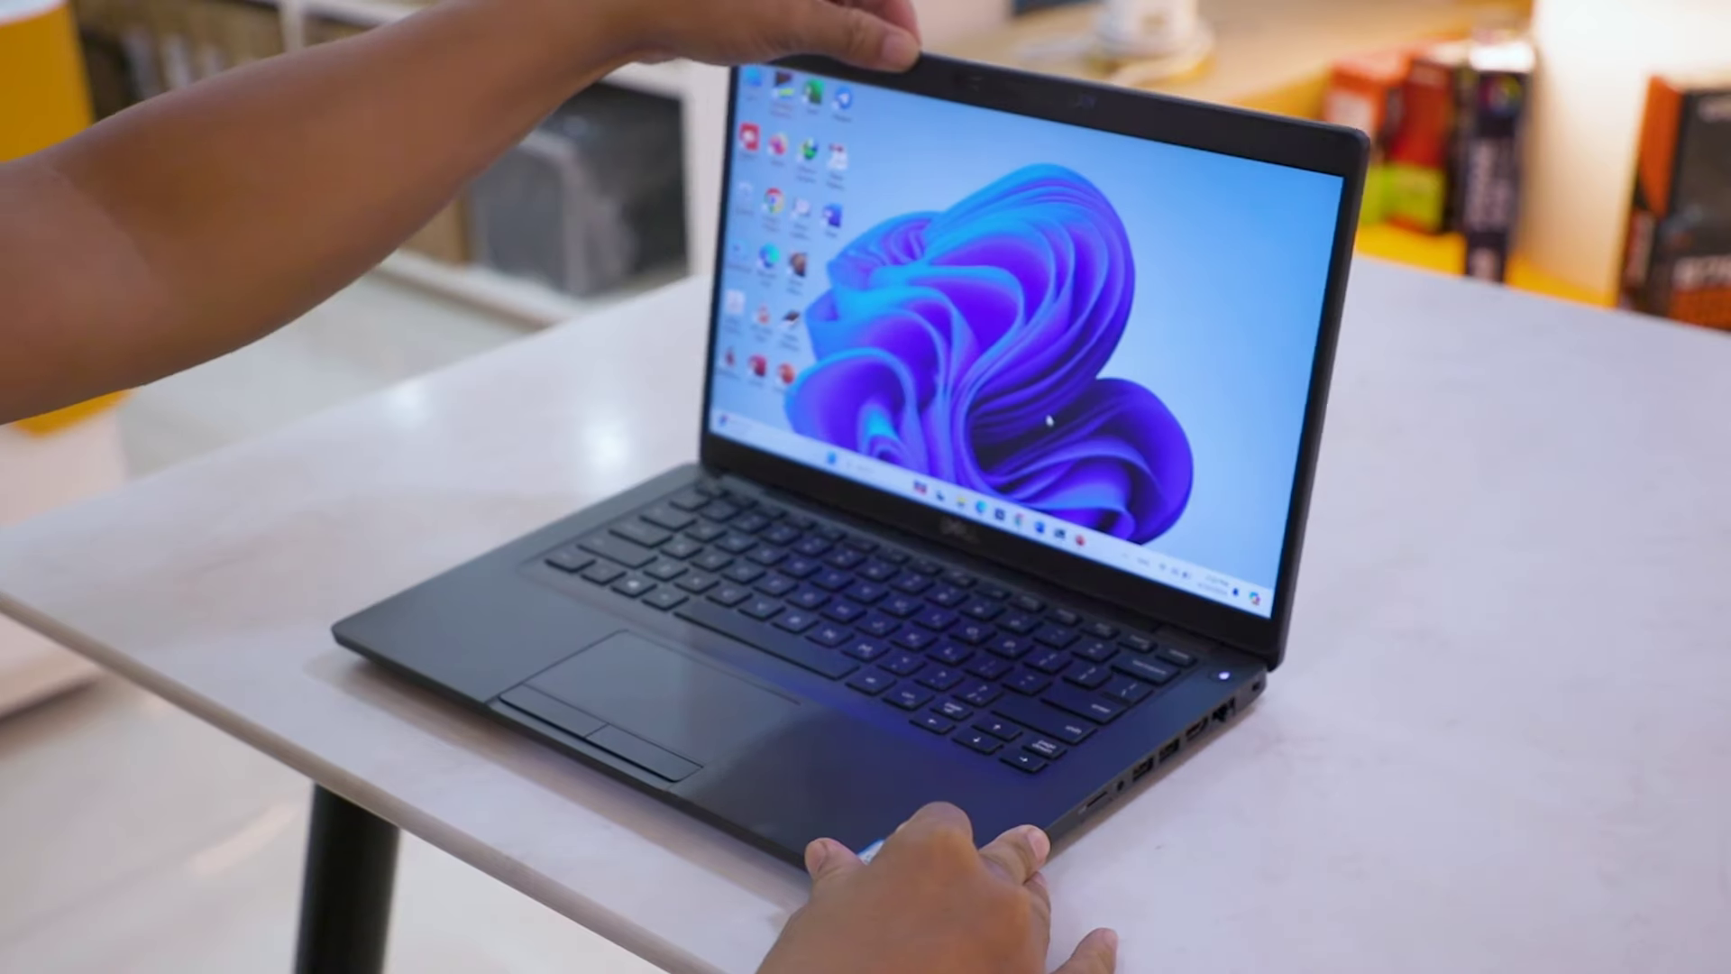
pyautogui.press('super')
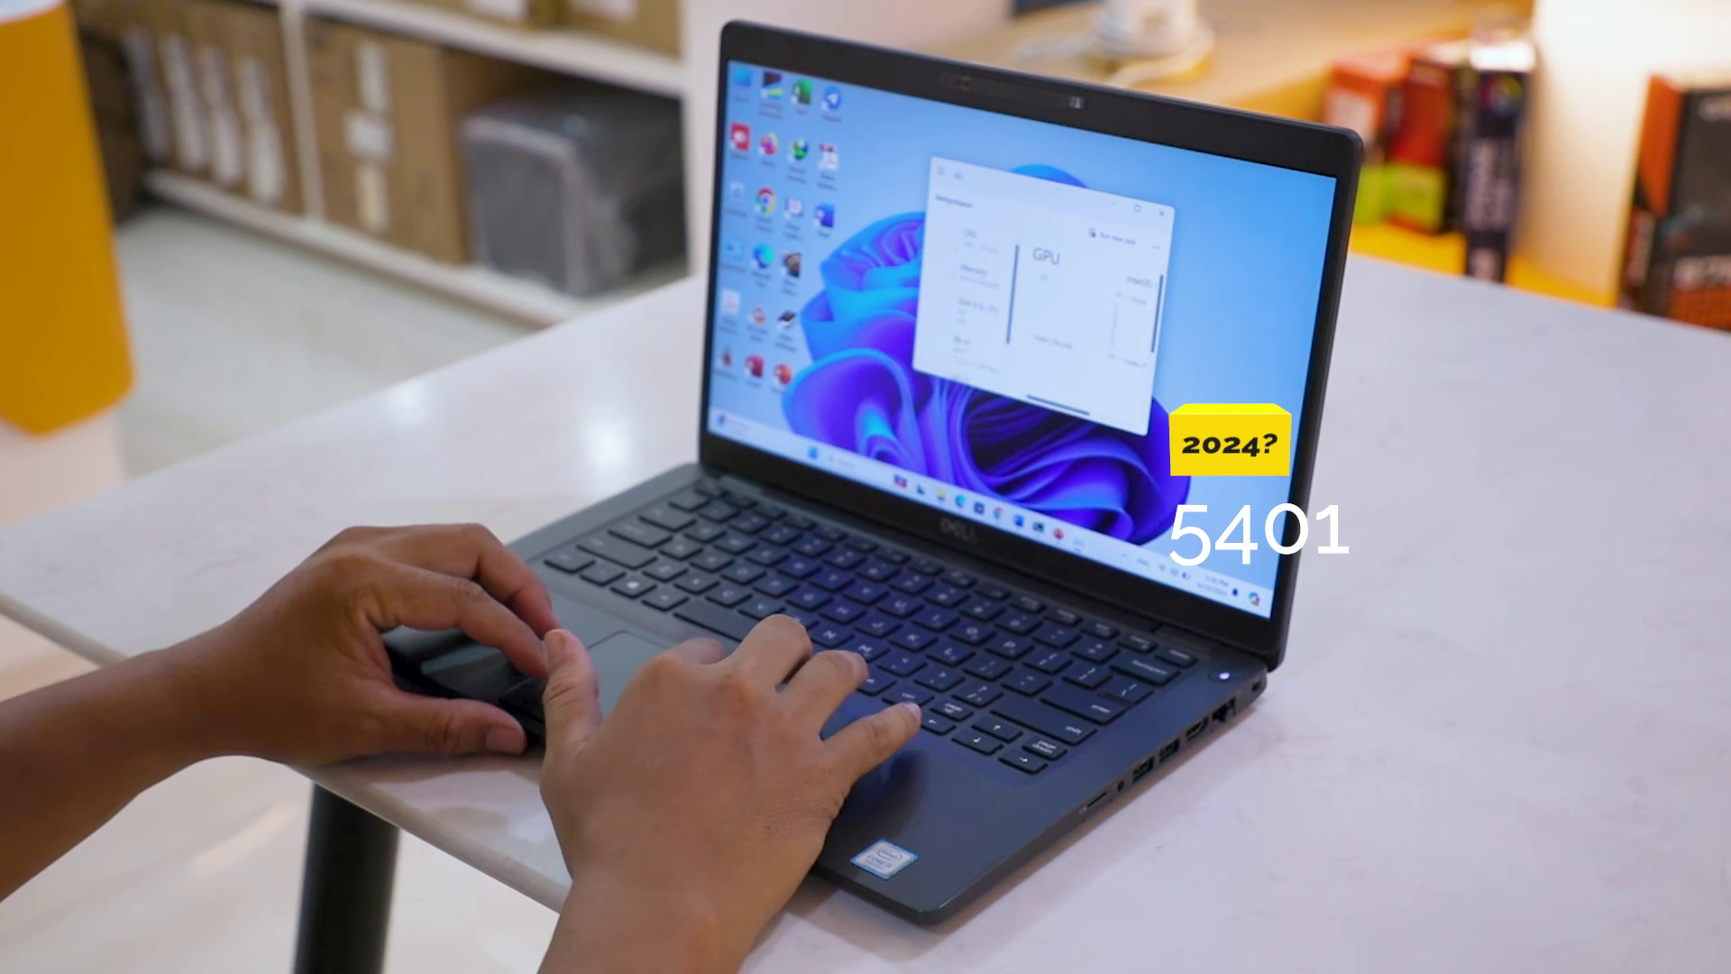
pyautogui.press('super+Up')
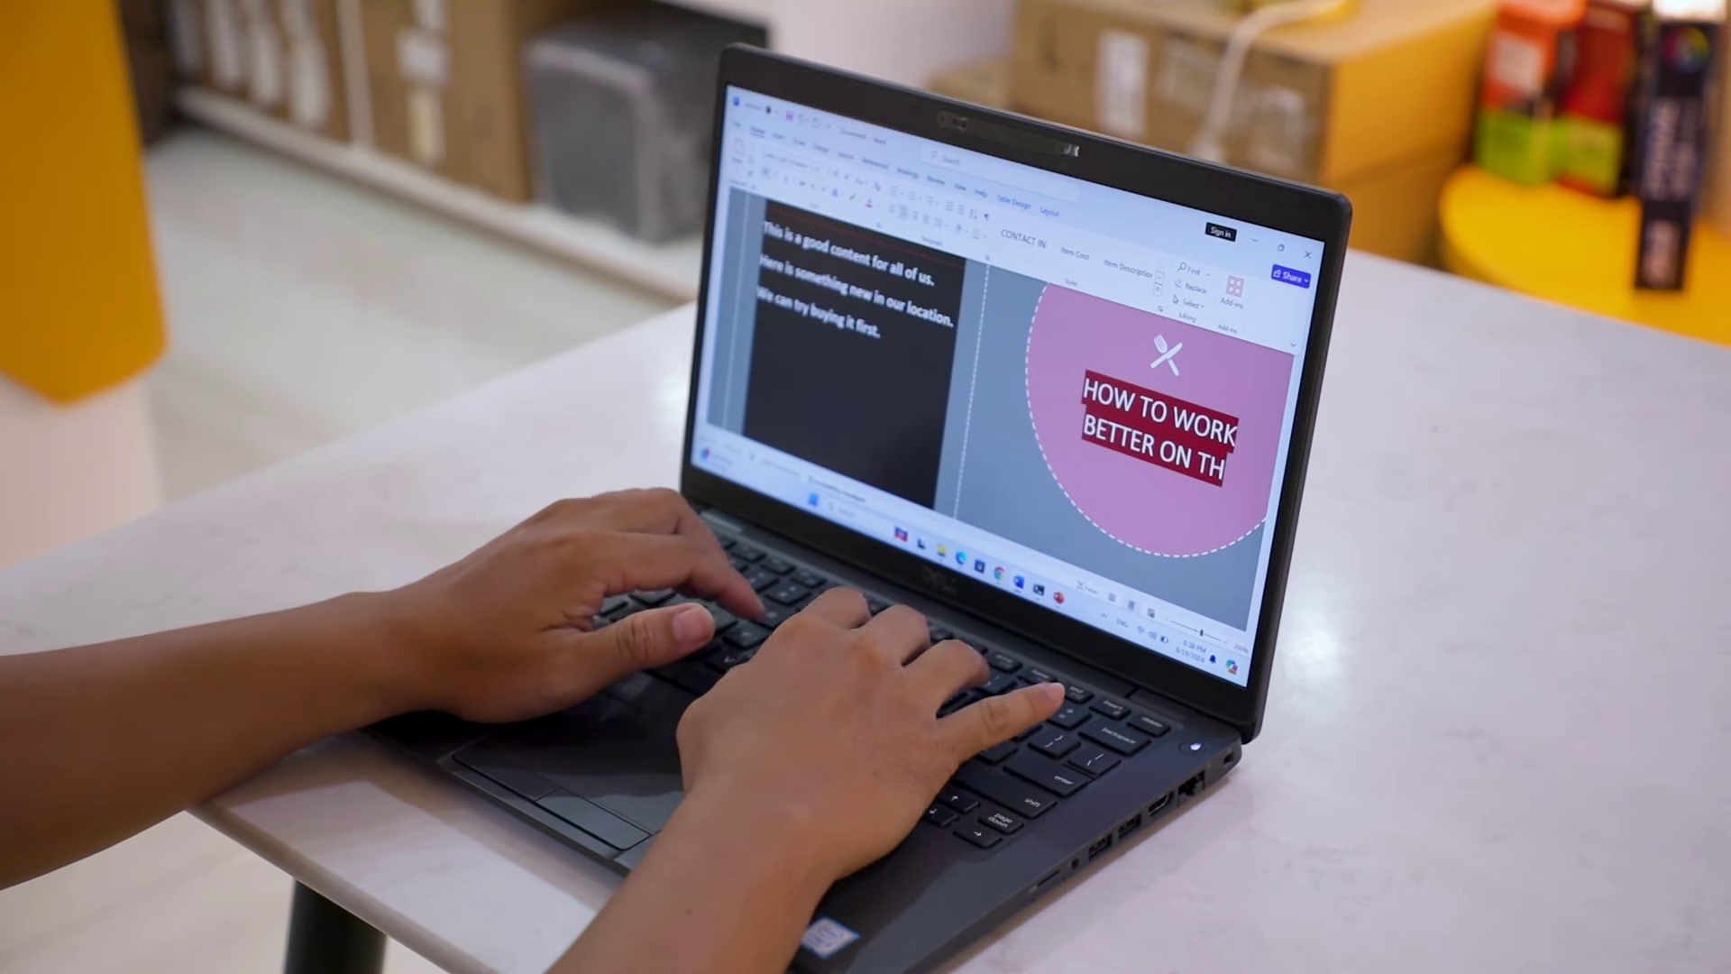
pyautogui.write('IS PROJECT?')
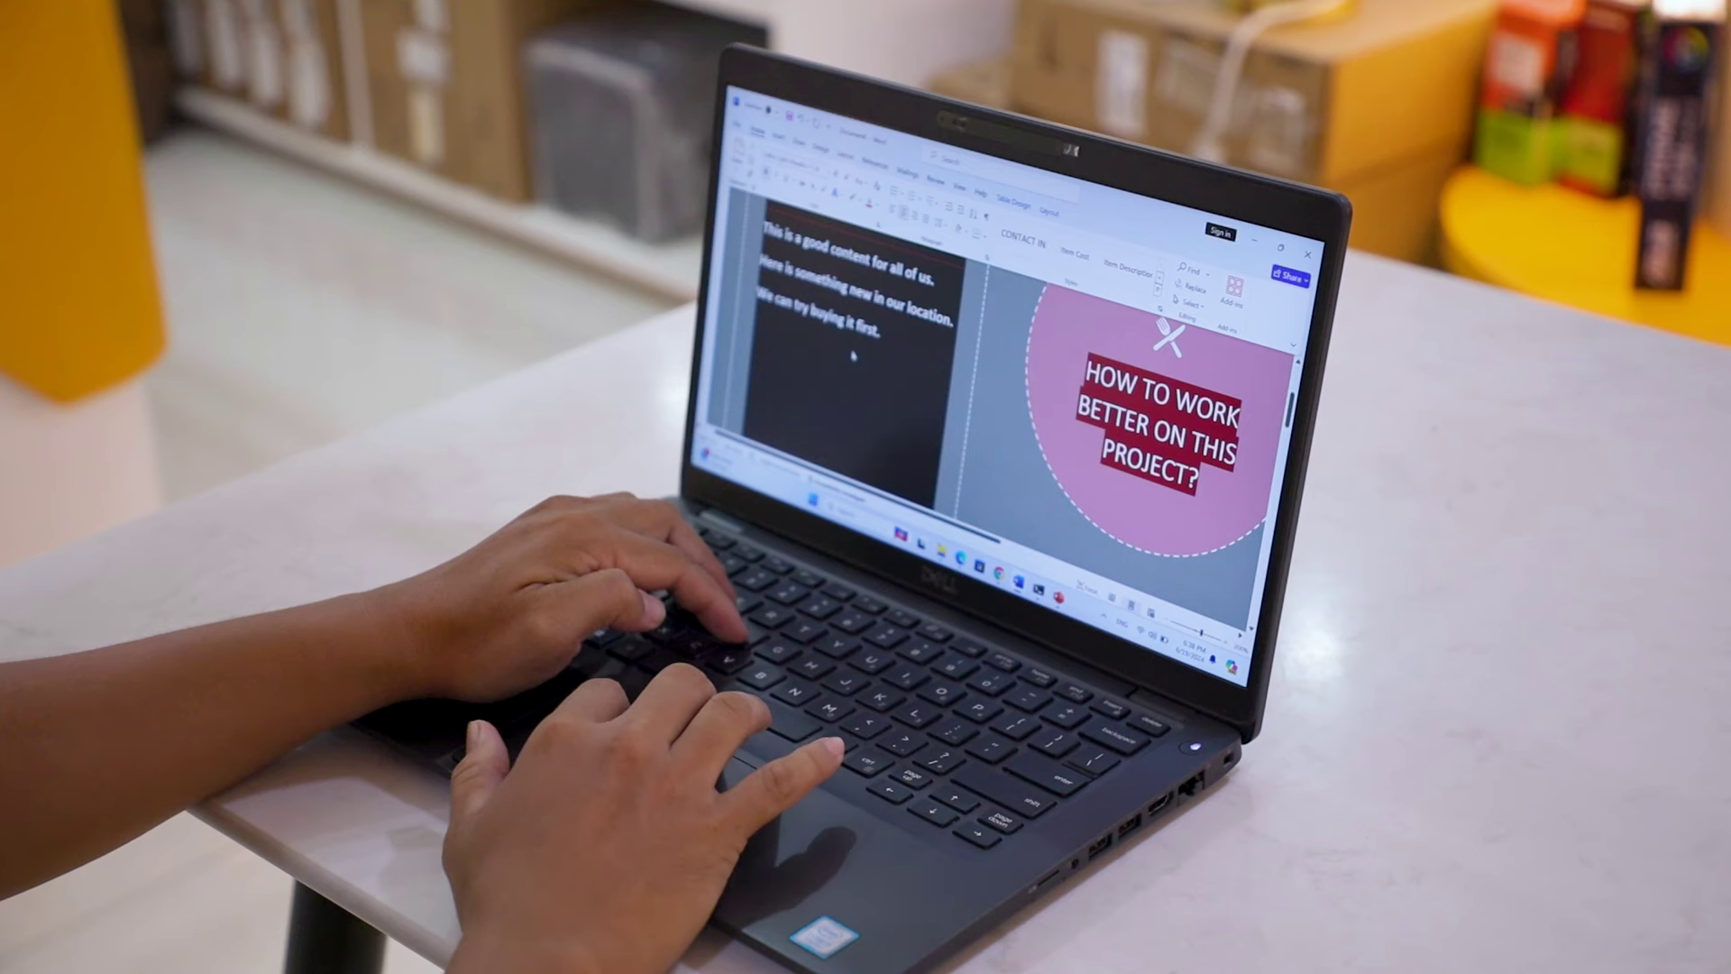
pyautogui.moveTo(999, 556)
pyautogui.click(948, 488)
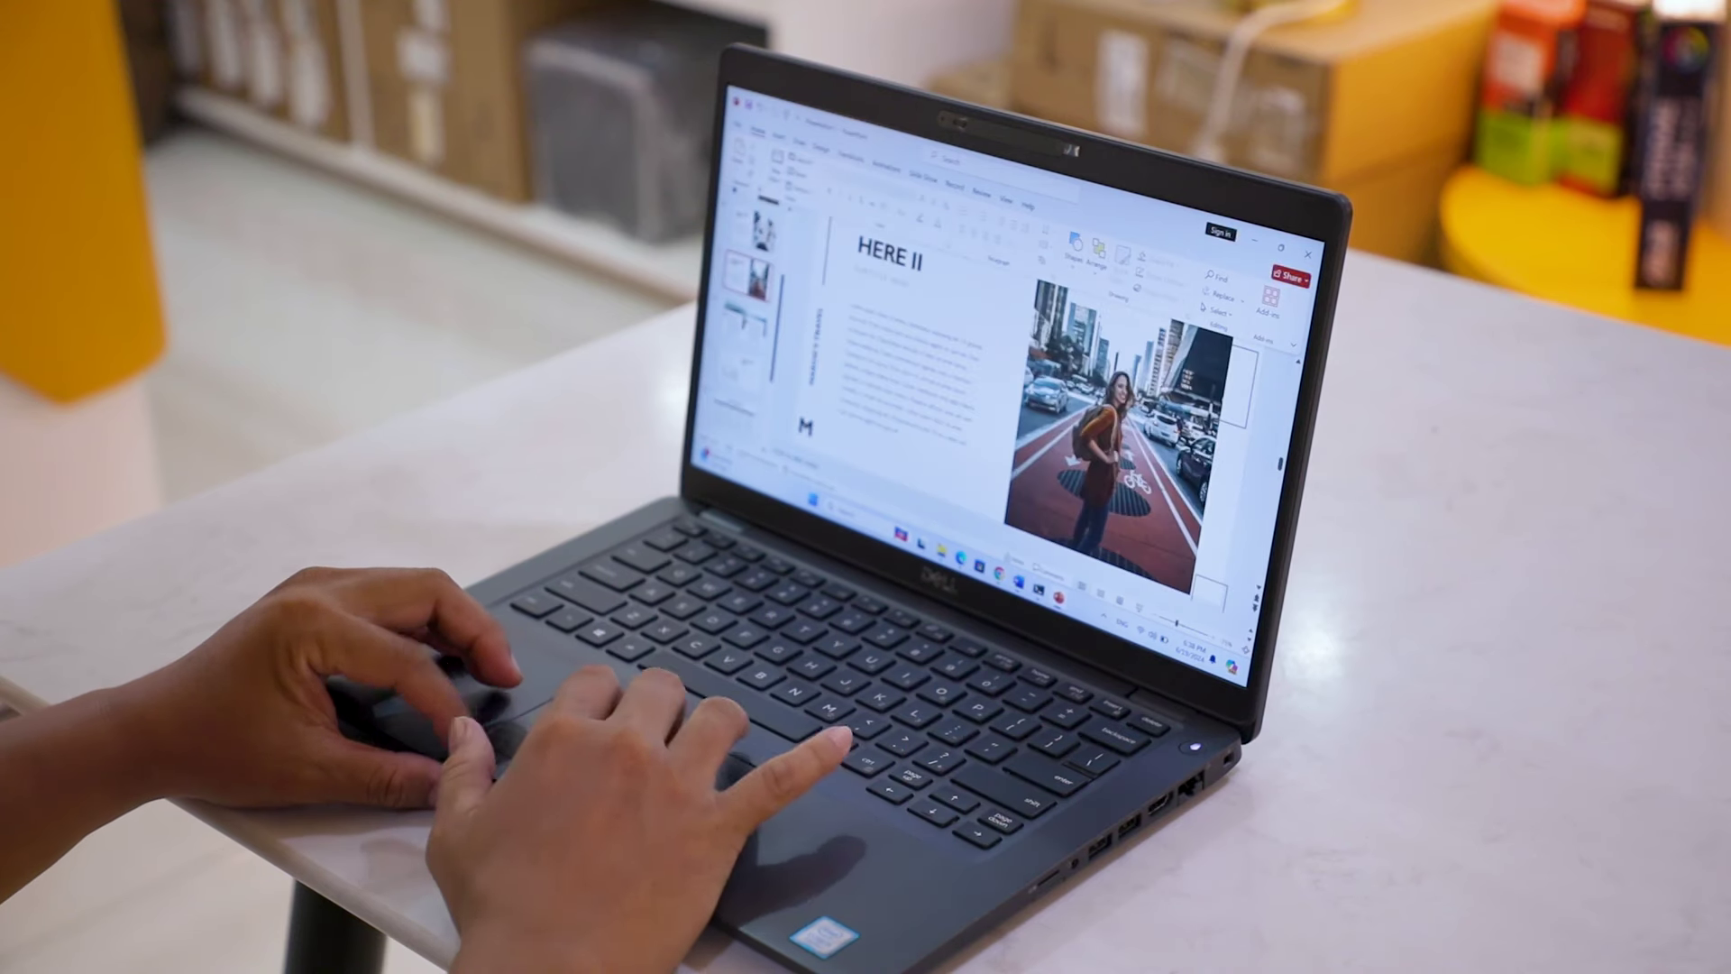
pyautogui.press('Down')
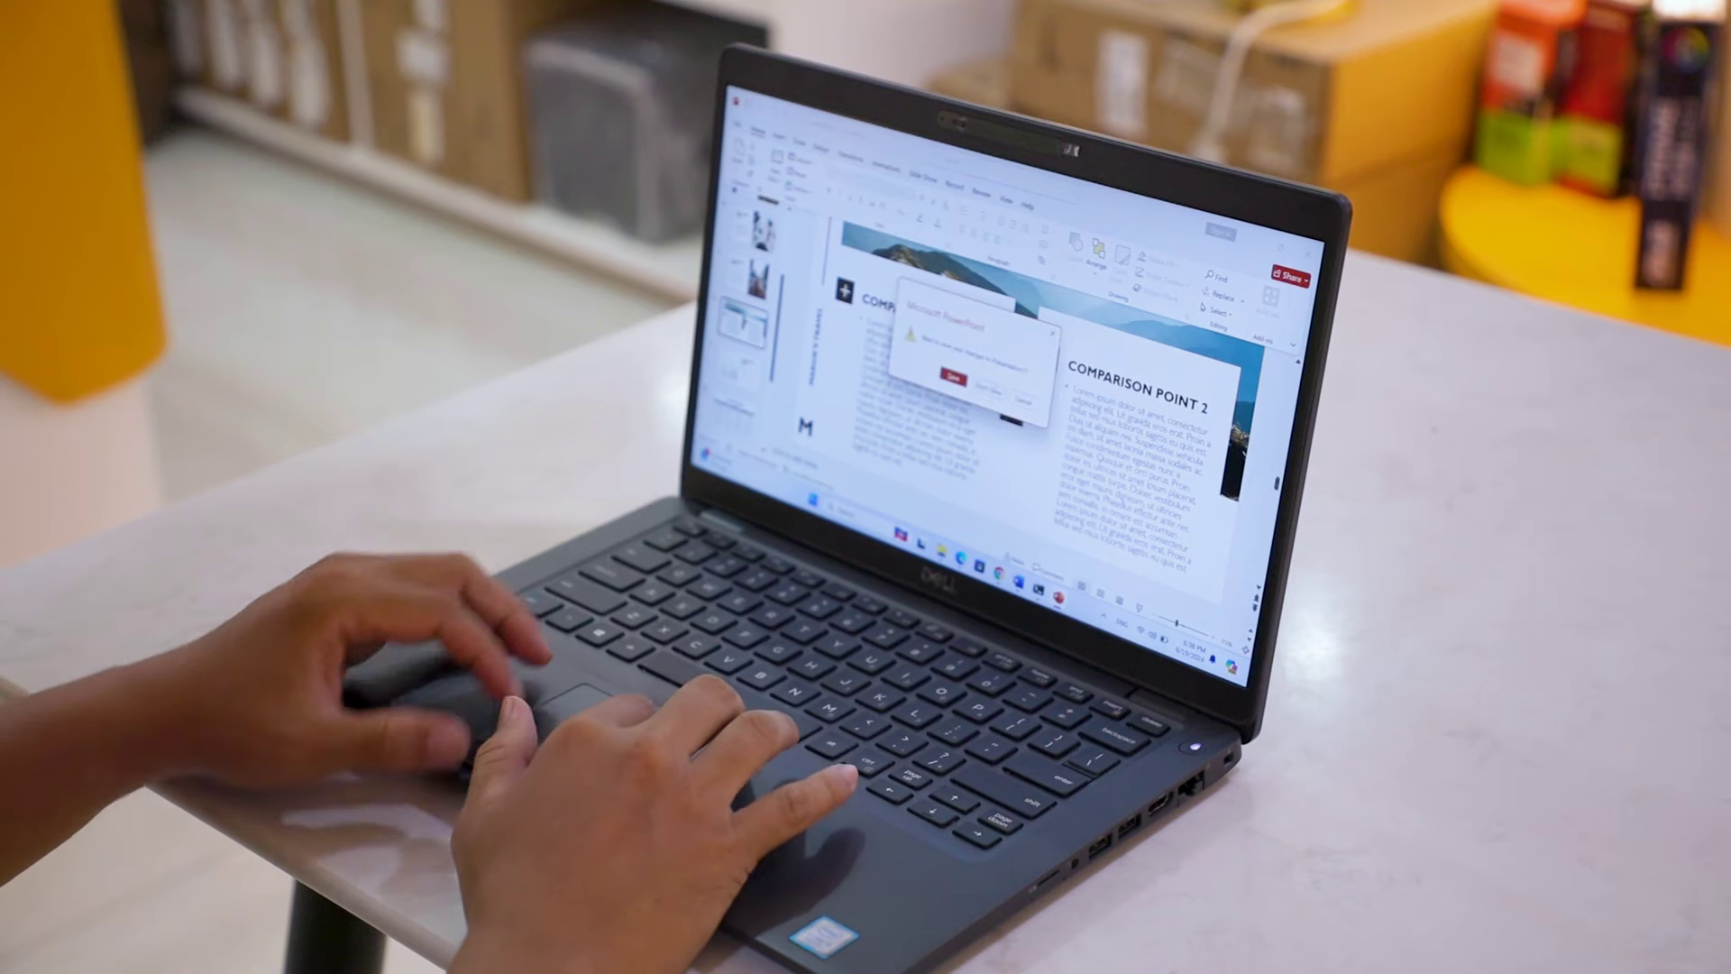
pyautogui.press('n')
pyautogui.press('super')
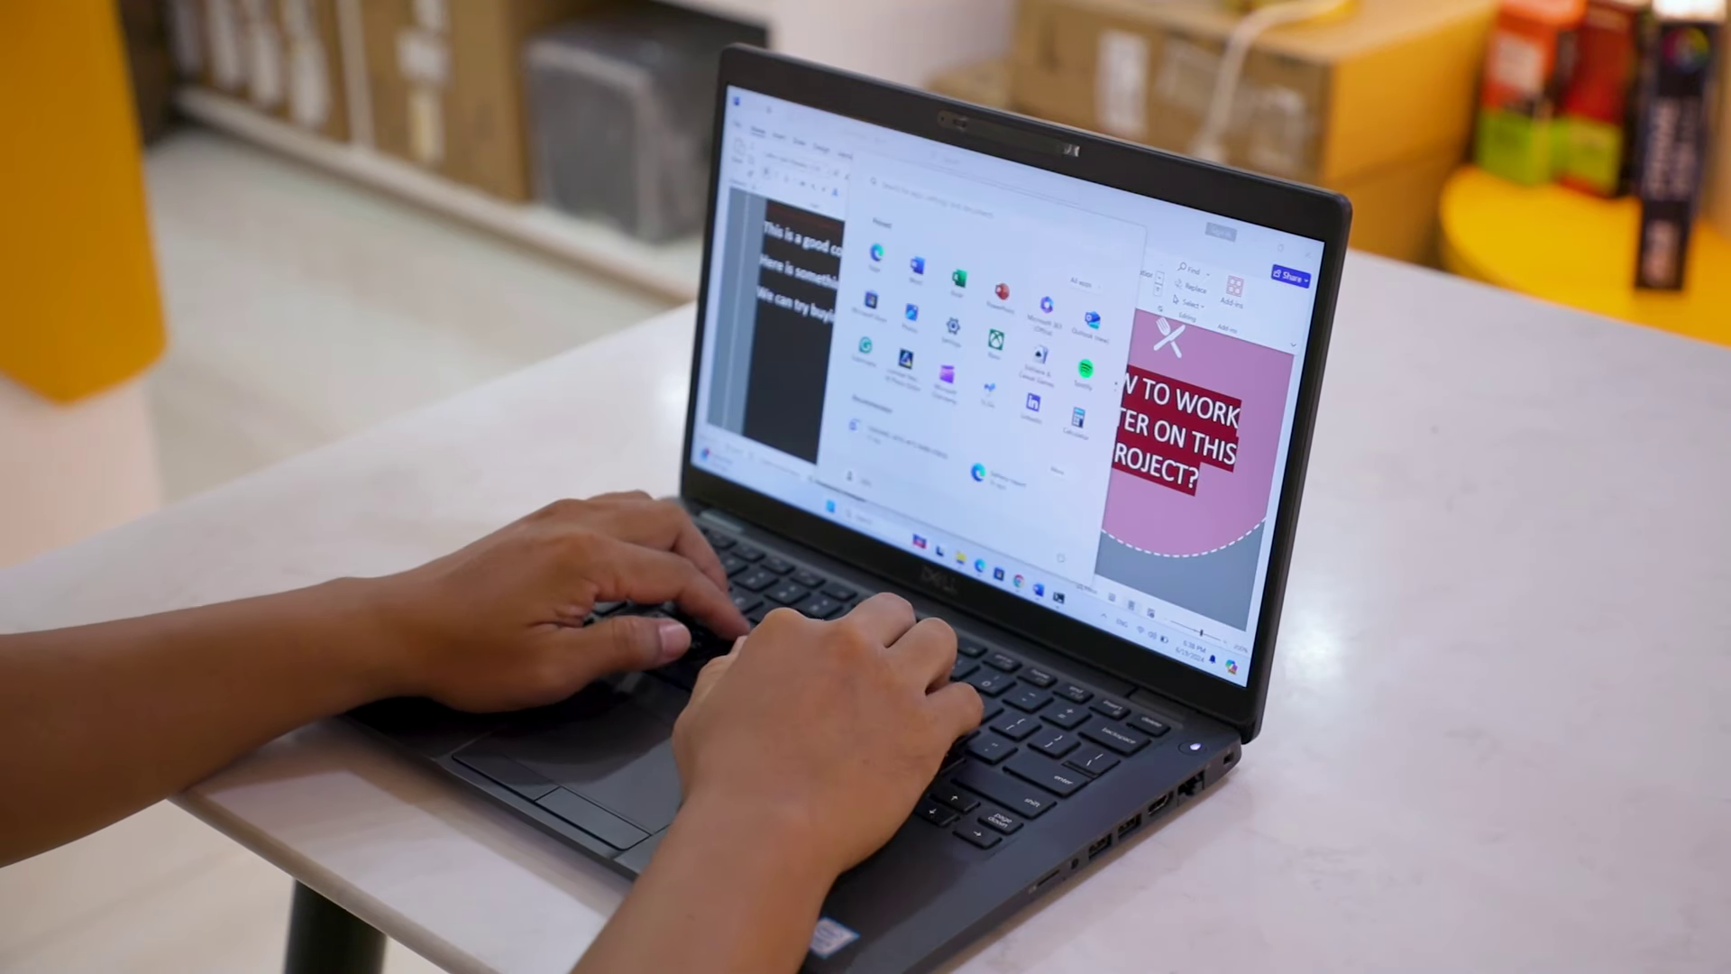
pyautogui.press('Escape')
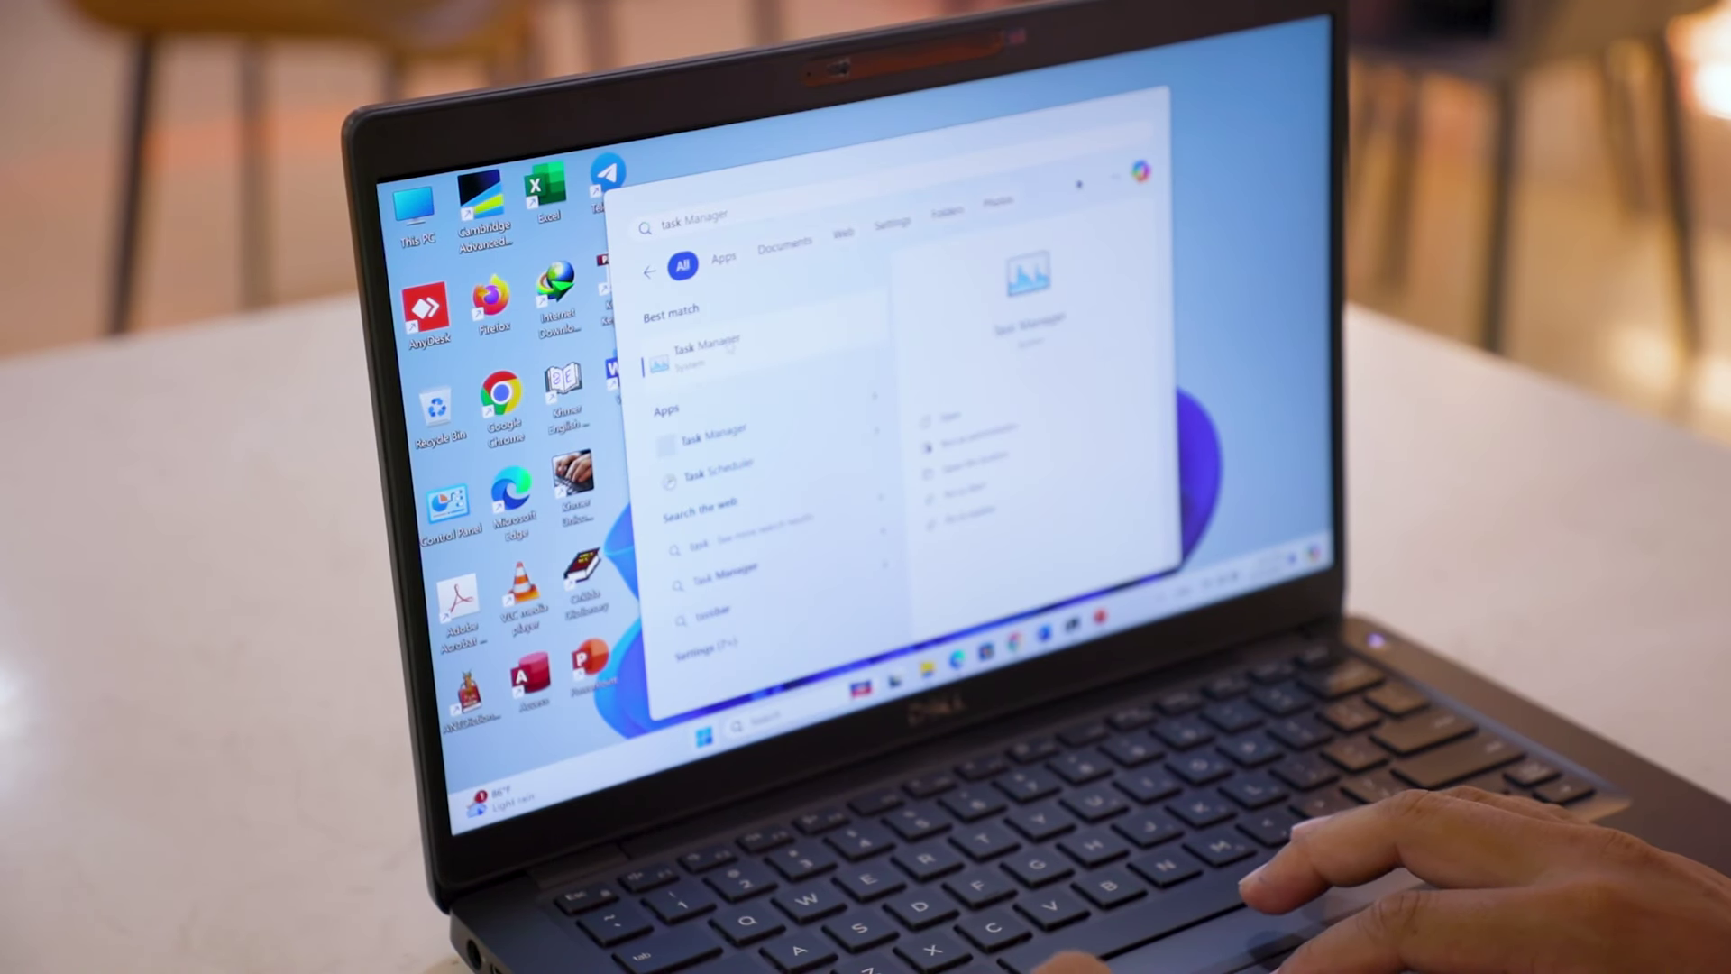
pyautogui.press('Return')
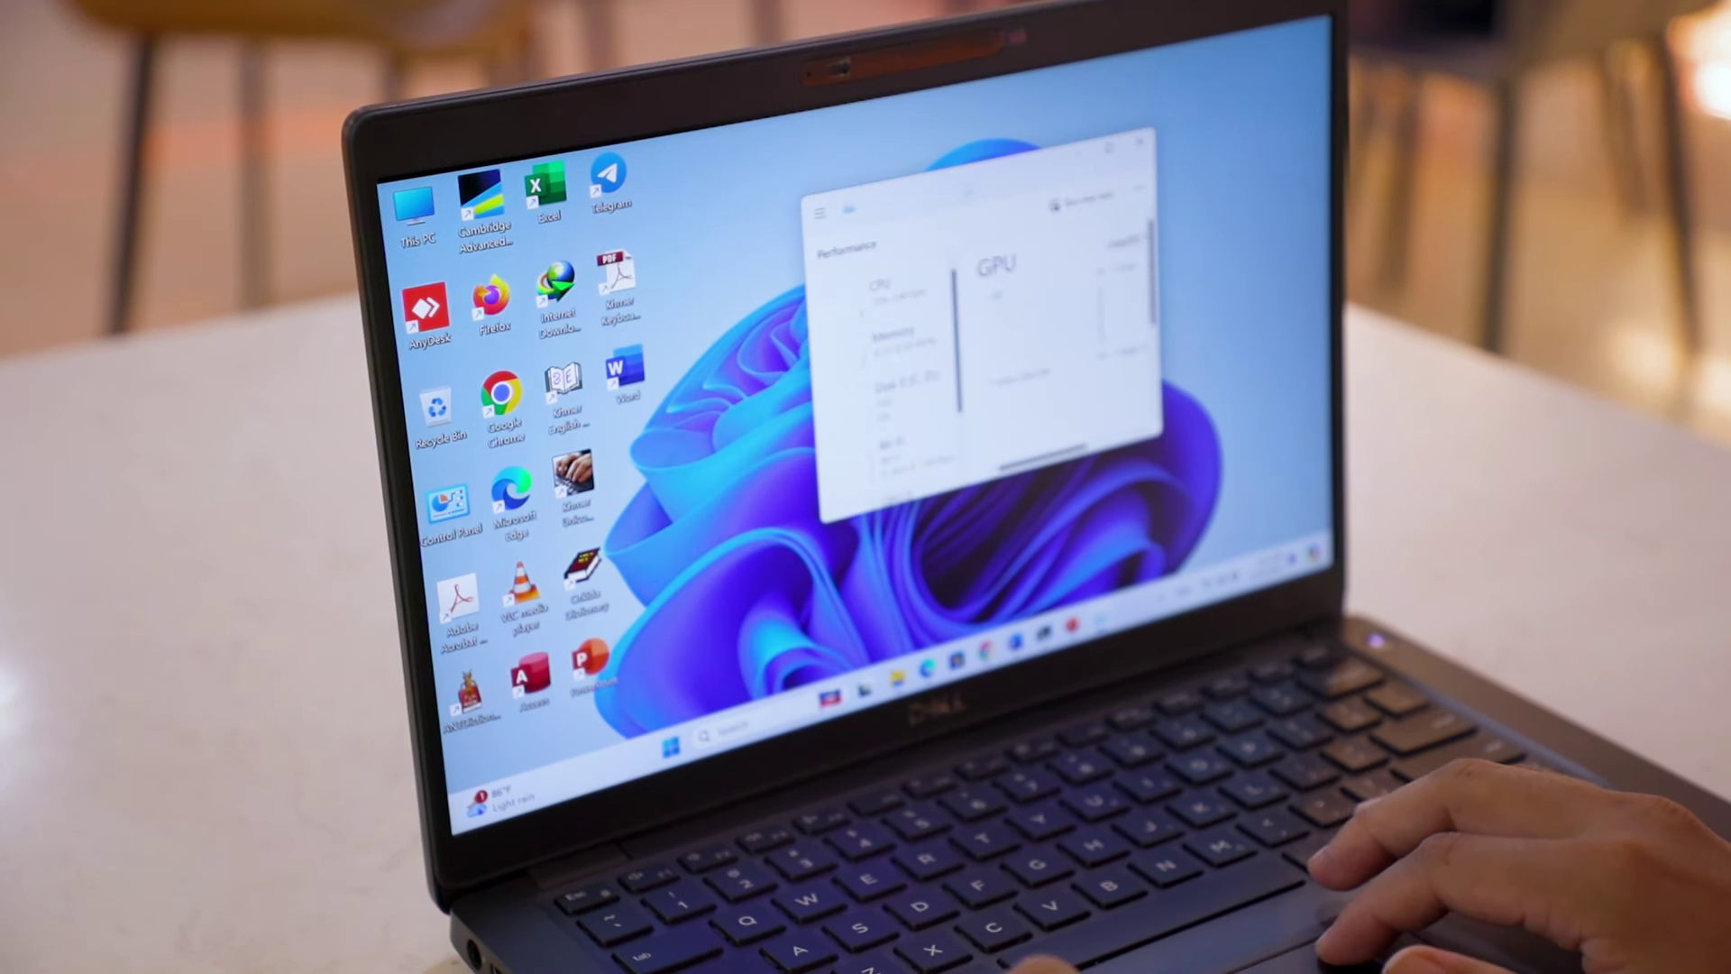
pyautogui.press('super+Up')
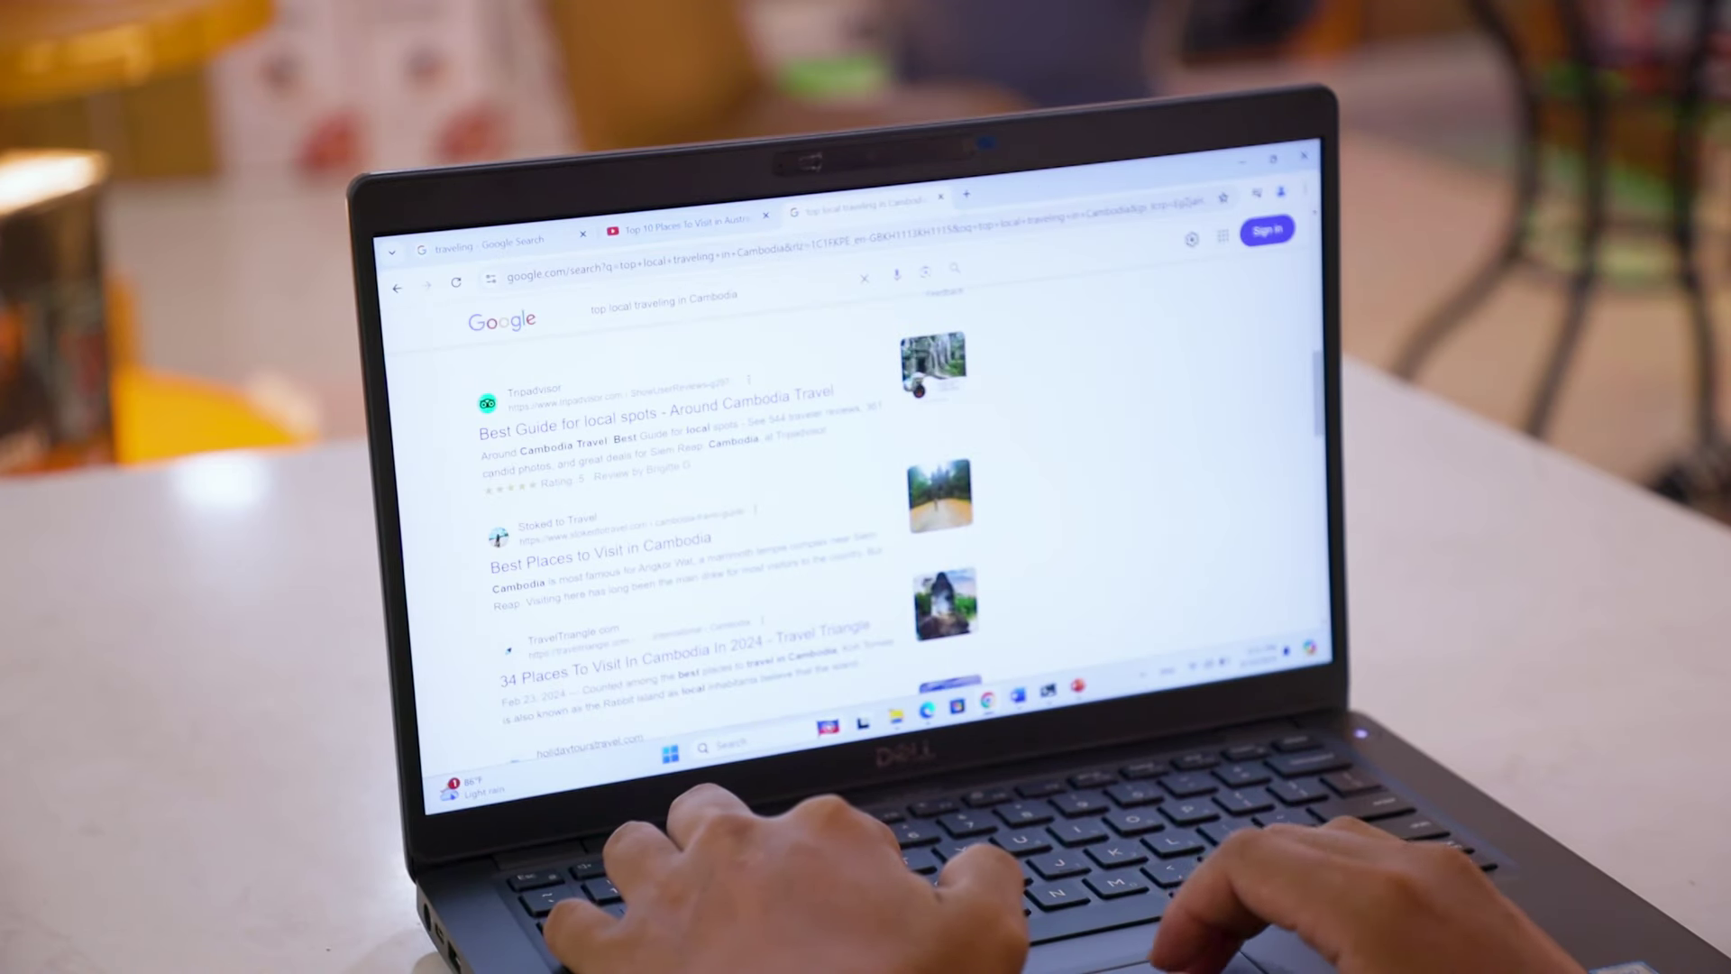
pyautogui.hotkey('ctrl', 't')
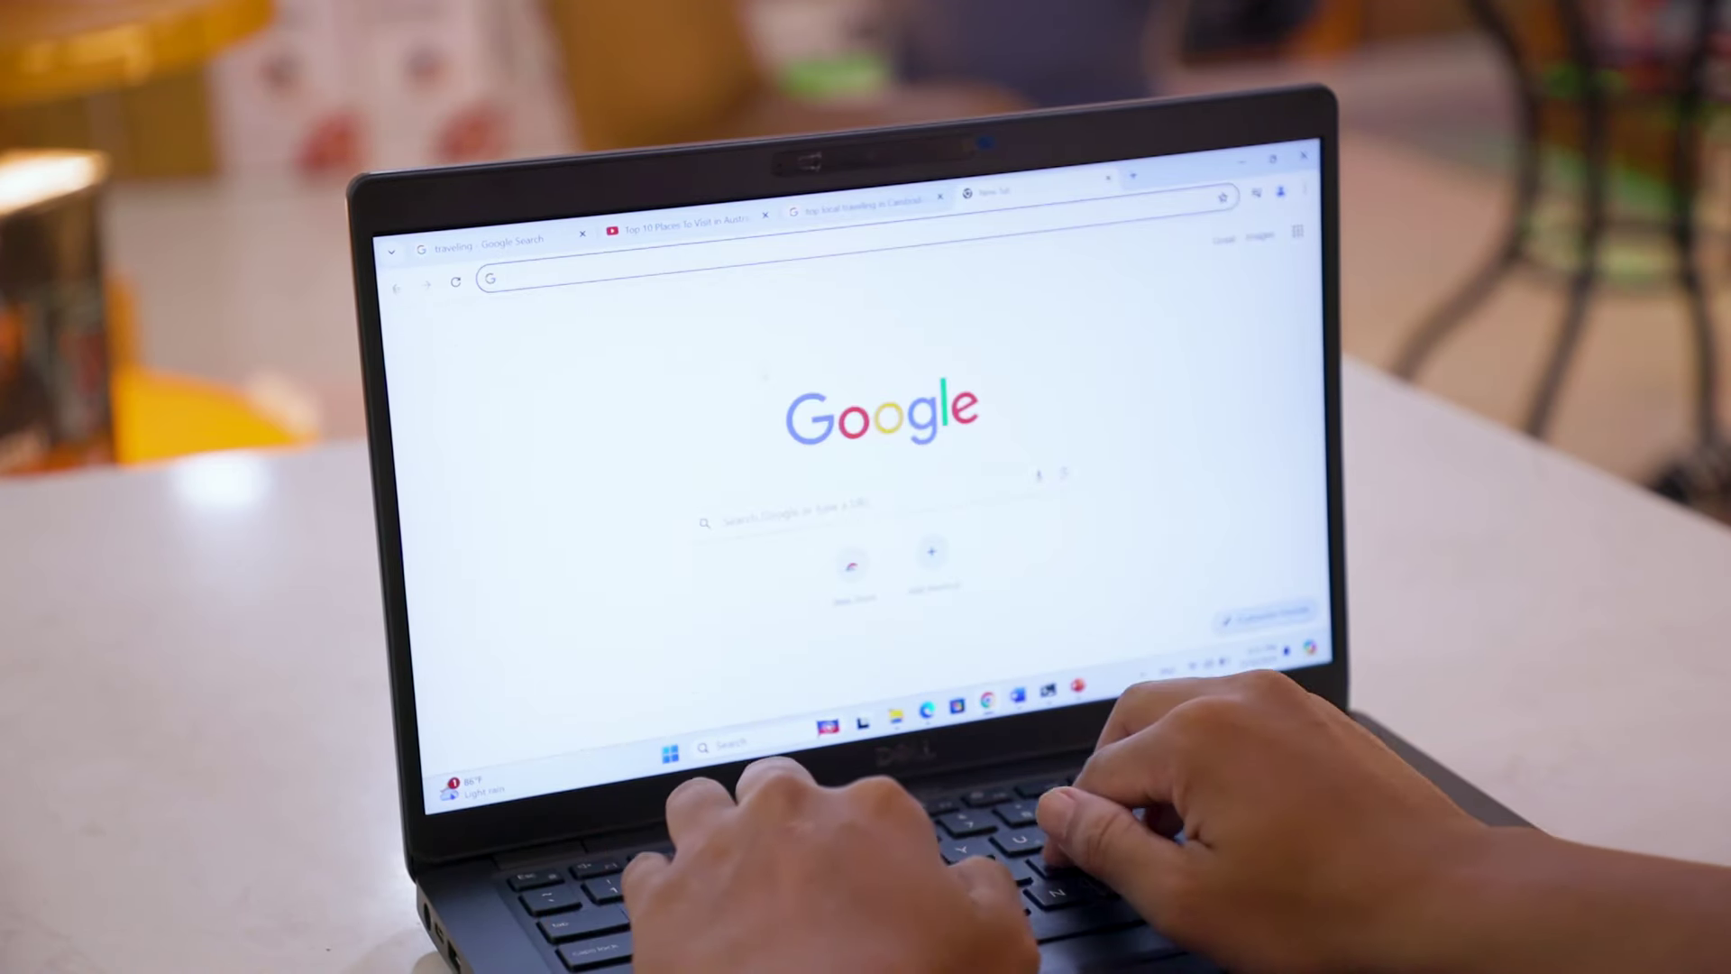
pyautogui.write('how to m')
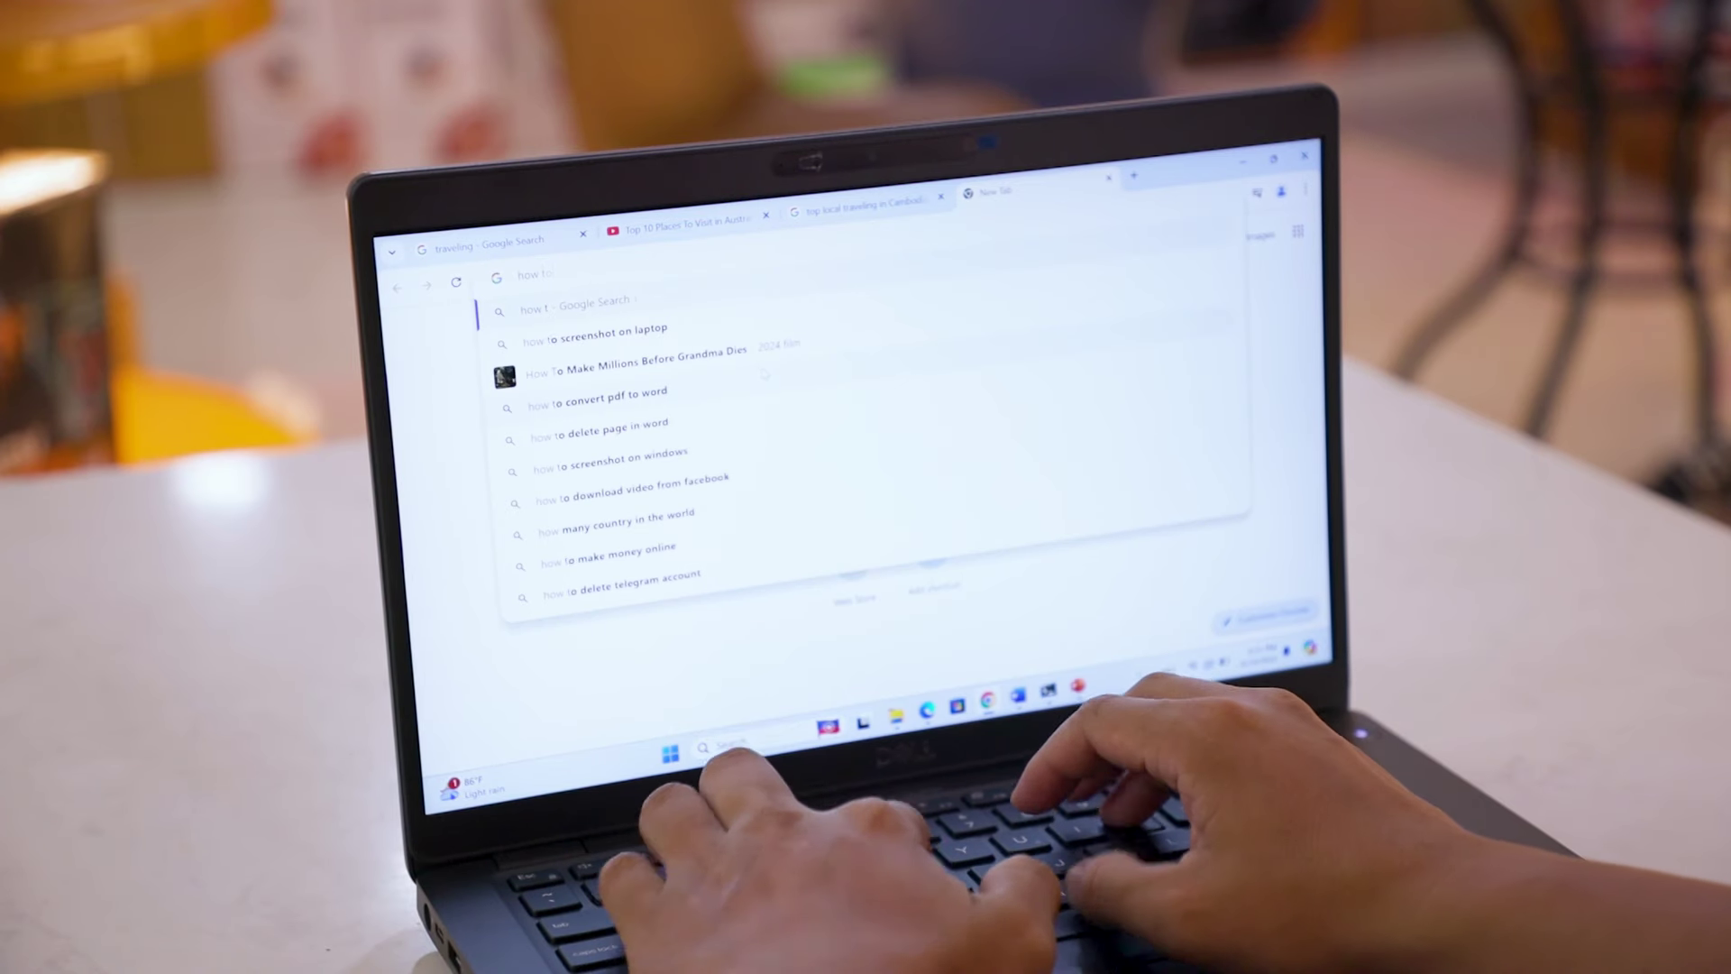
pyautogui.press('BackSpace')
pyautogui.write('create busine')
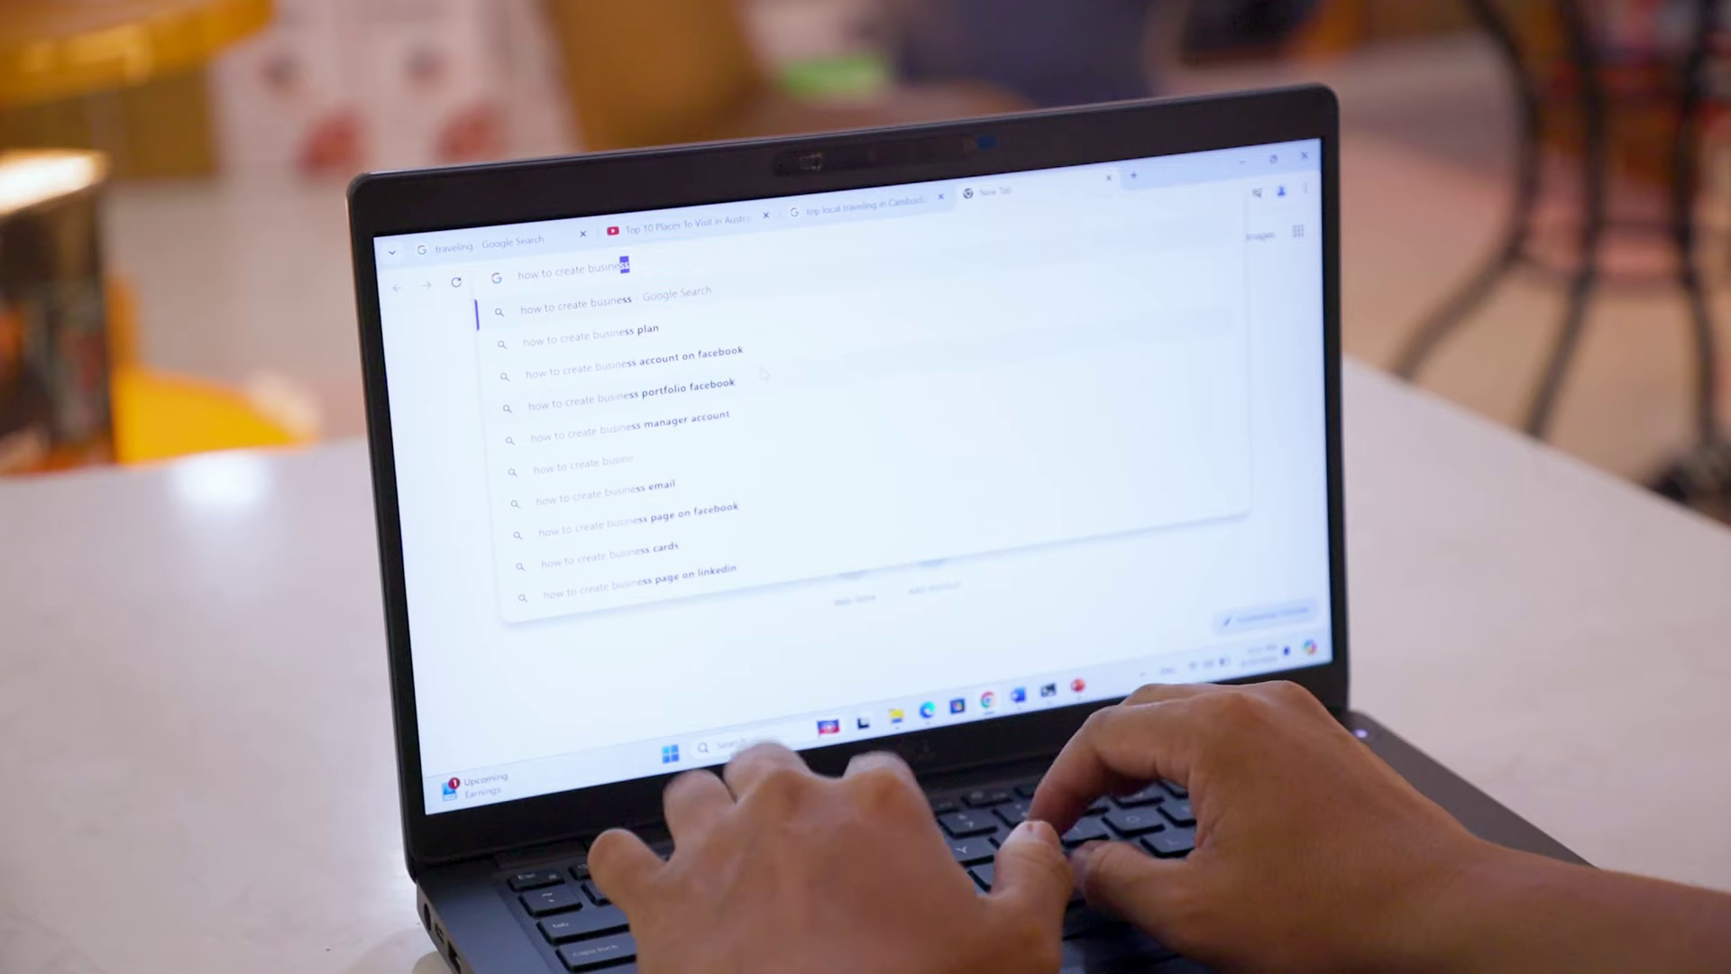
pyautogui.write('ss pro')
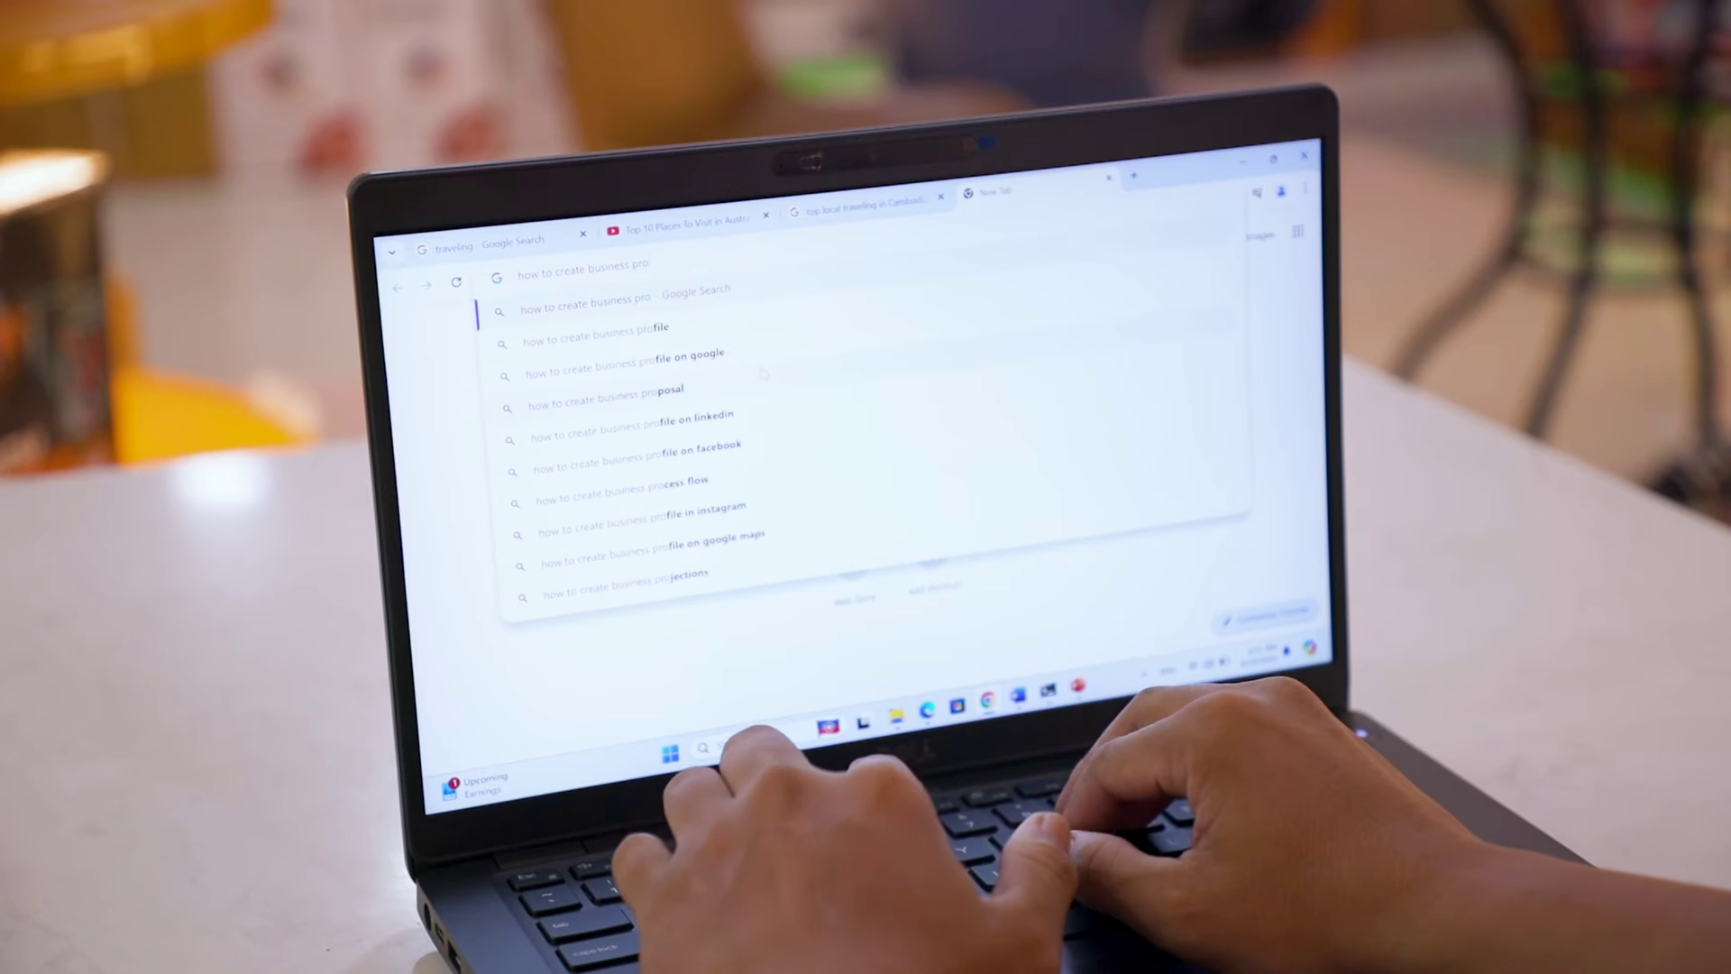
pyautogui.press('BackSpace')
pyautogui.press('BackSpace')
pyautogui.write('lan')
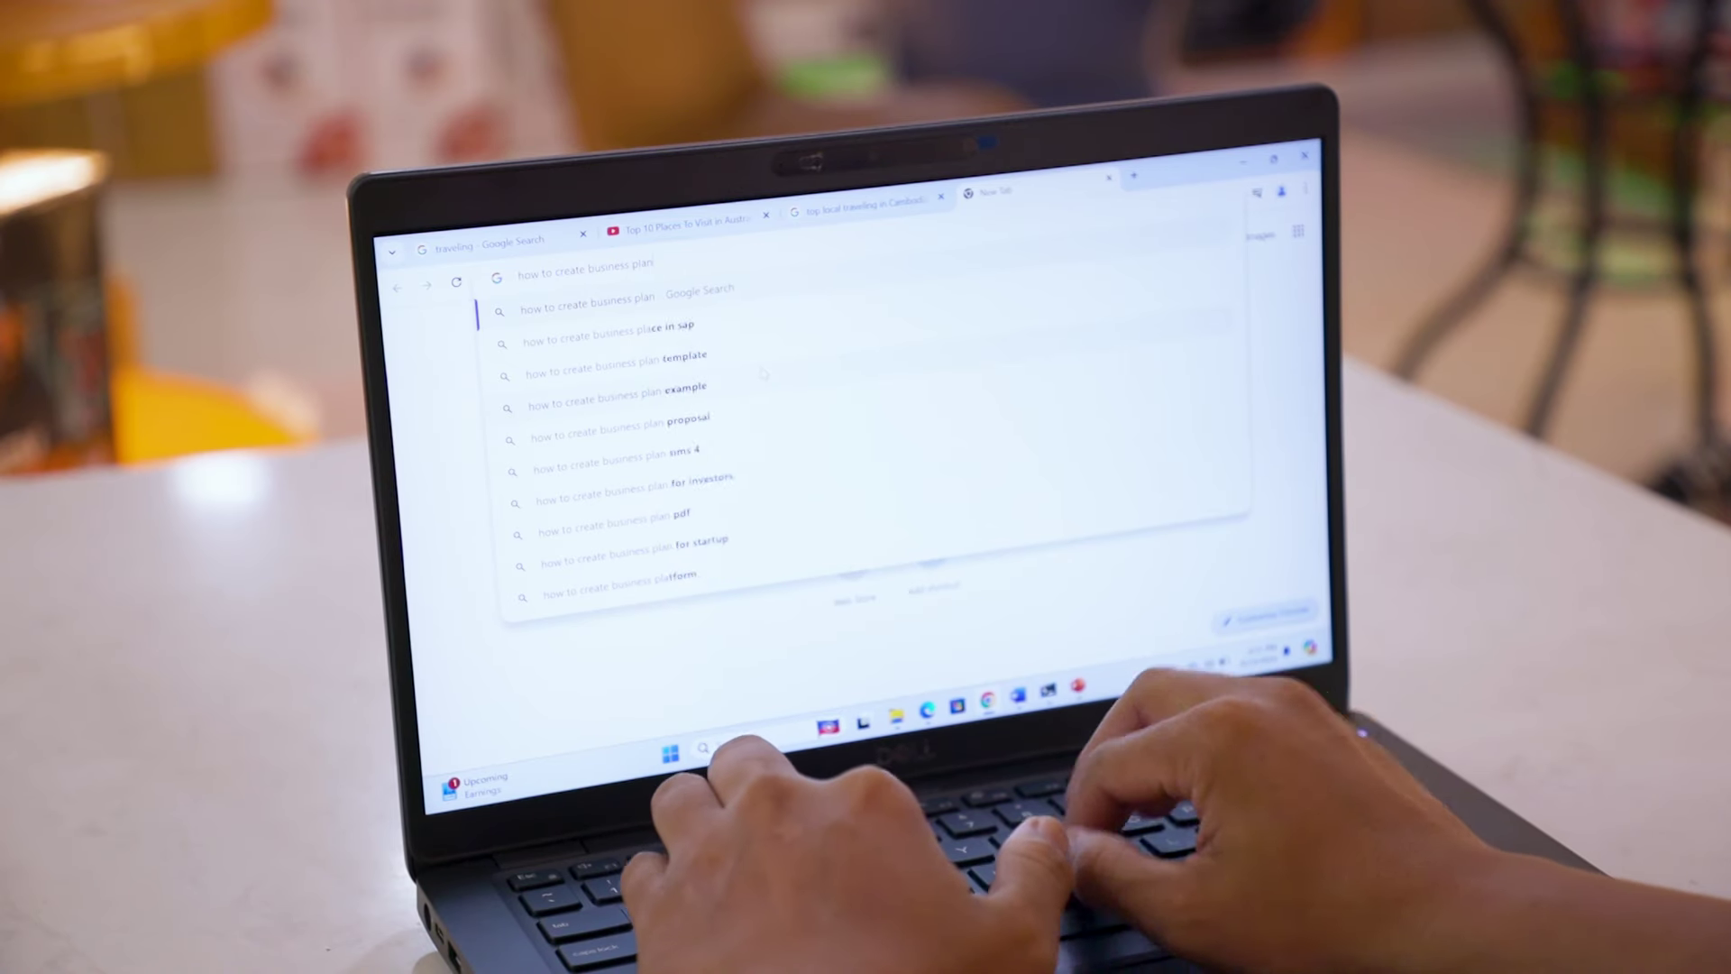
pyautogui.press('Return')
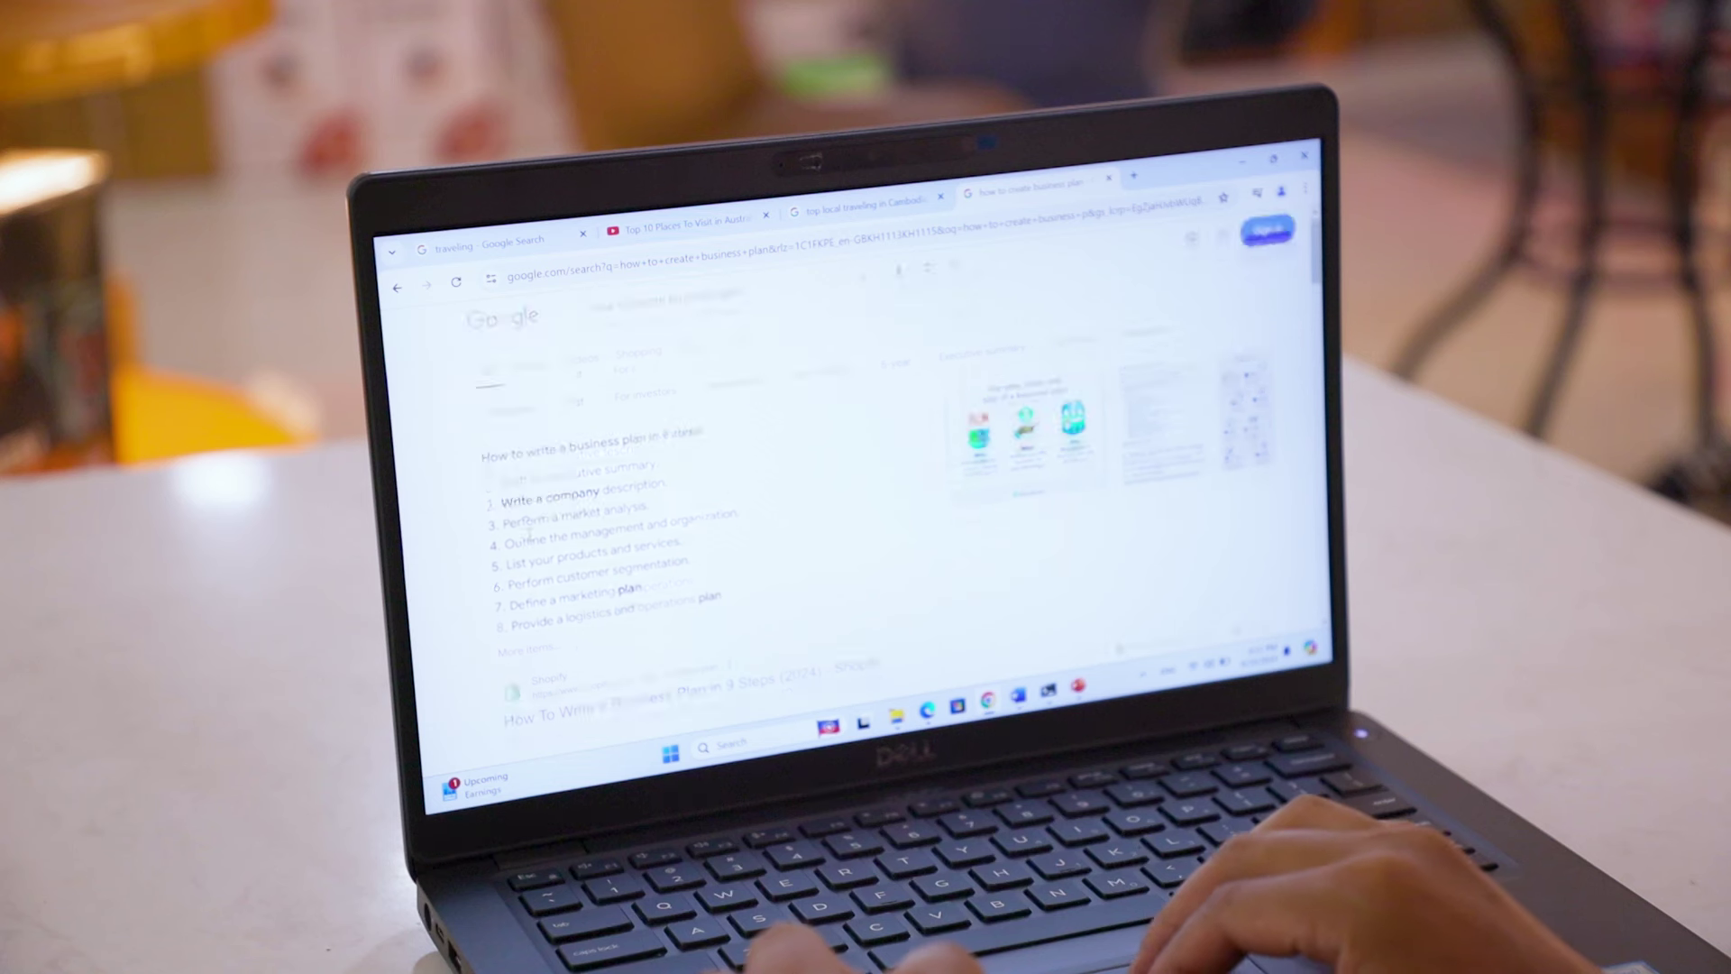
pyautogui.scroll(-1, 840, 514)
pyautogui.scroll(-1, 838, 515)
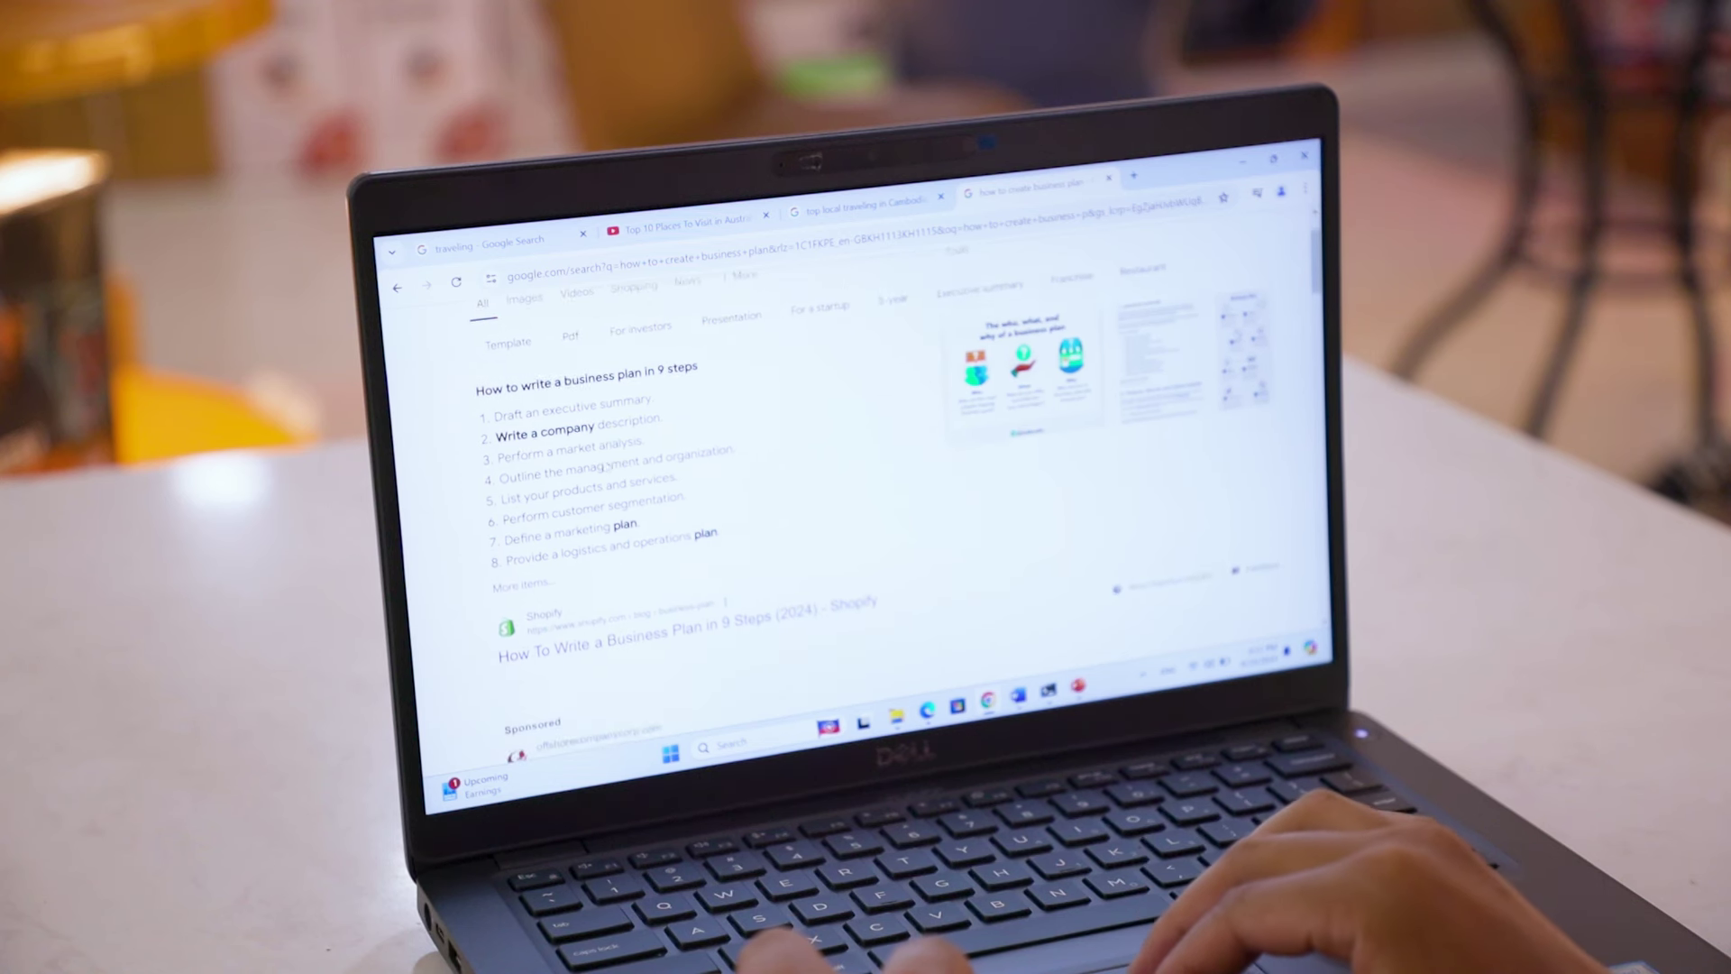
pyautogui.scroll(-1, 840, 515)
pyautogui.scroll(-1, 840, 514)
pyautogui.scroll(-1, 839, 514)
pyautogui.scroll(-1, 603, 461)
pyautogui.scroll(-1, 603, 461)
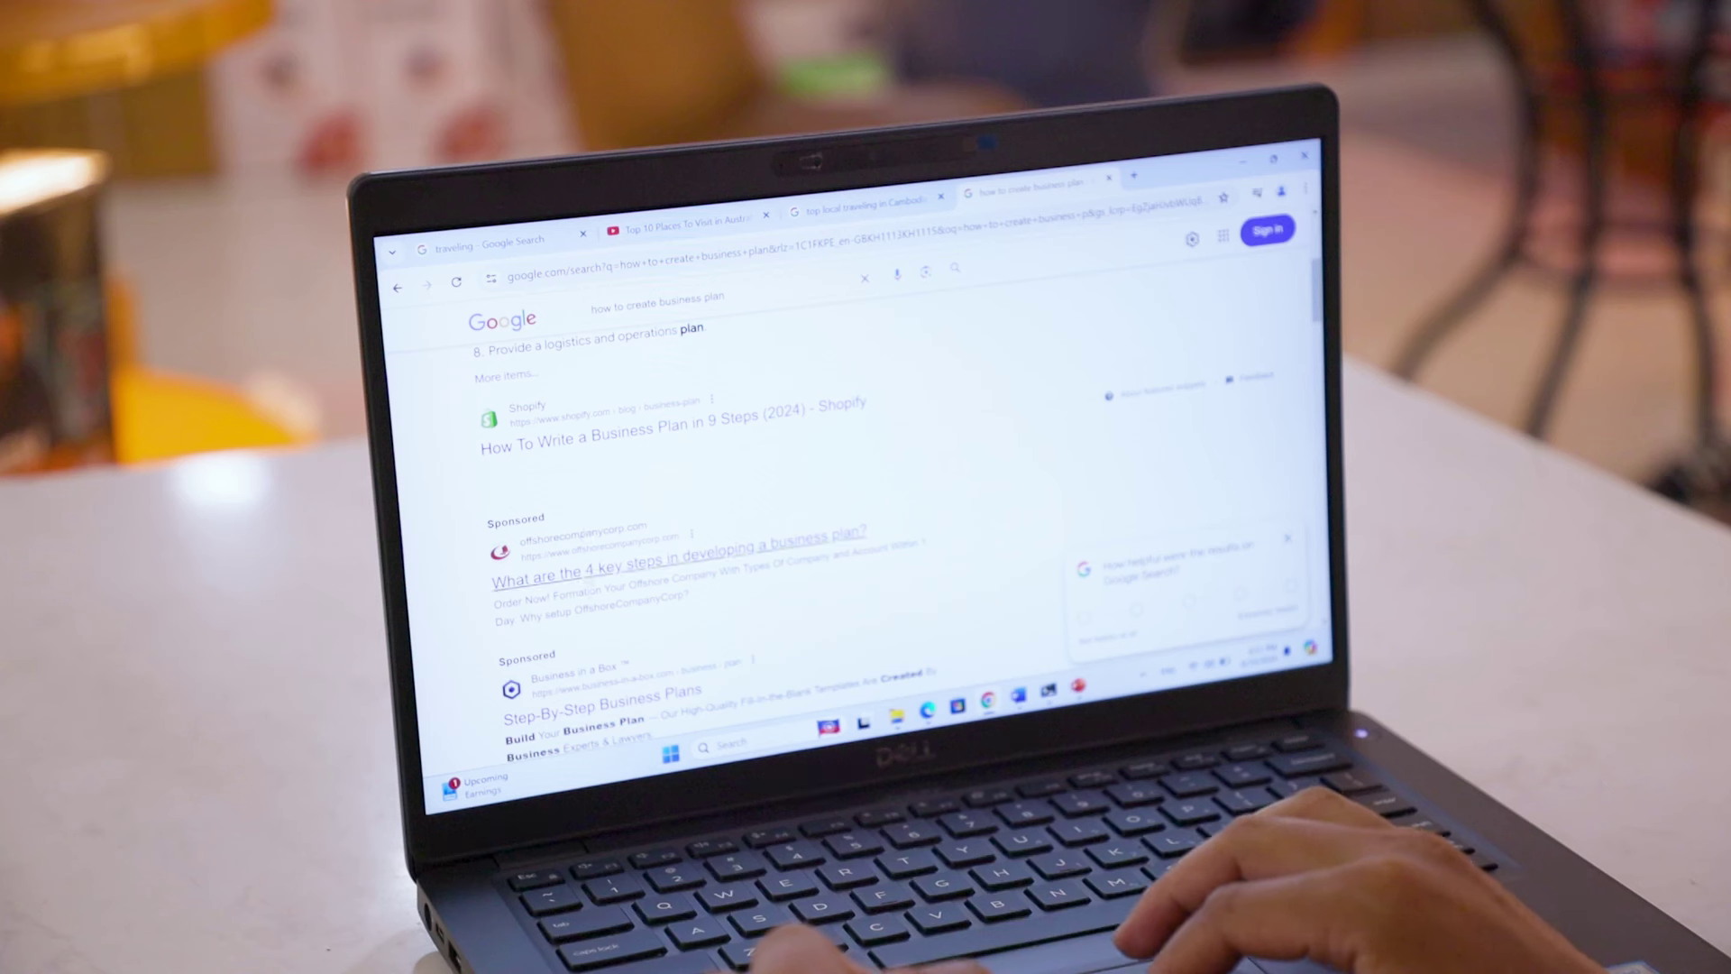
pyautogui.scroll(-3, 591, 590)
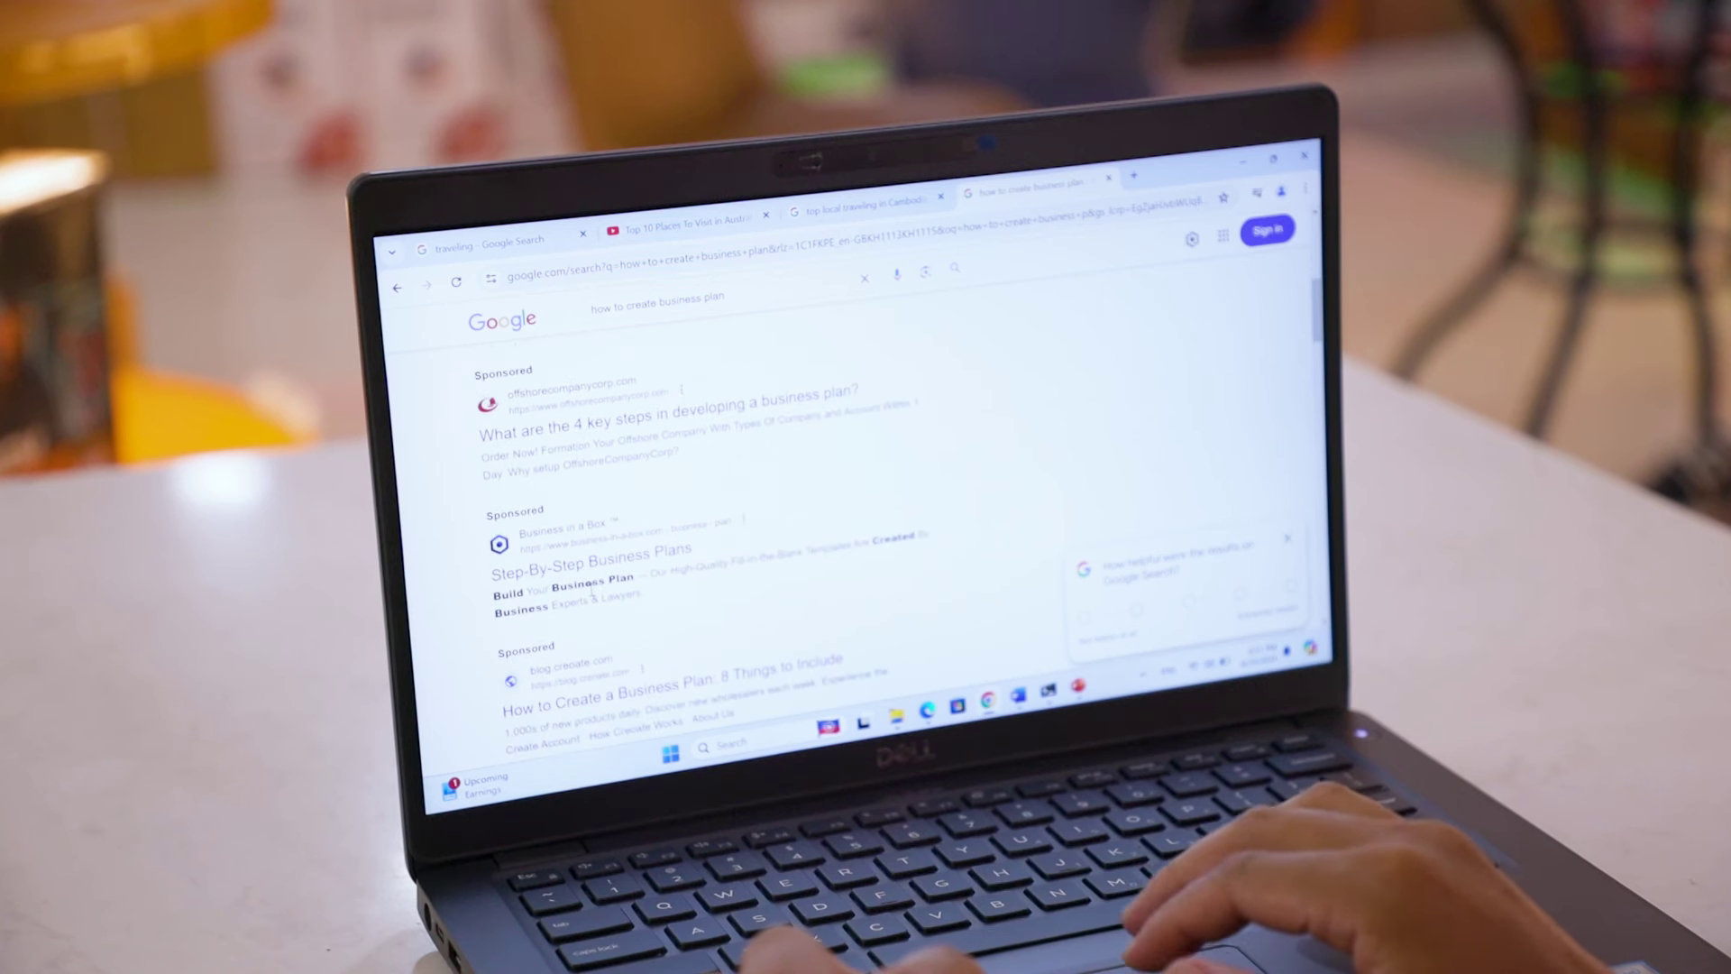
pyautogui.scroll(5, 592, 590)
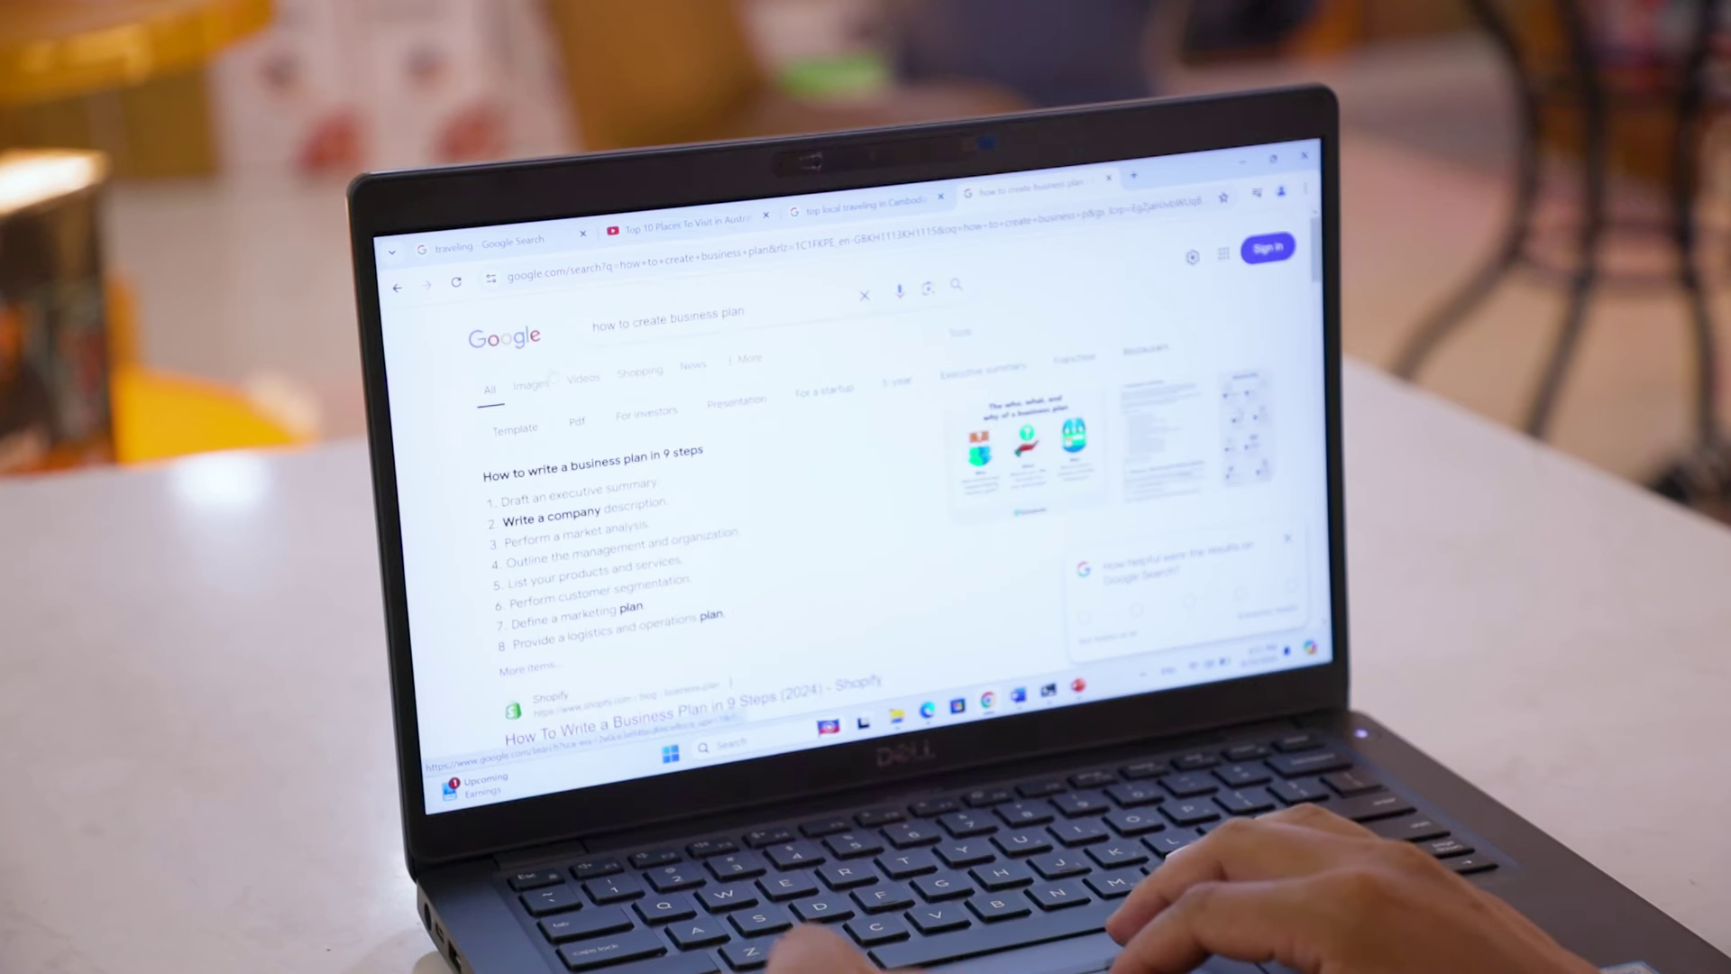
pyautogui.click(532, 384)
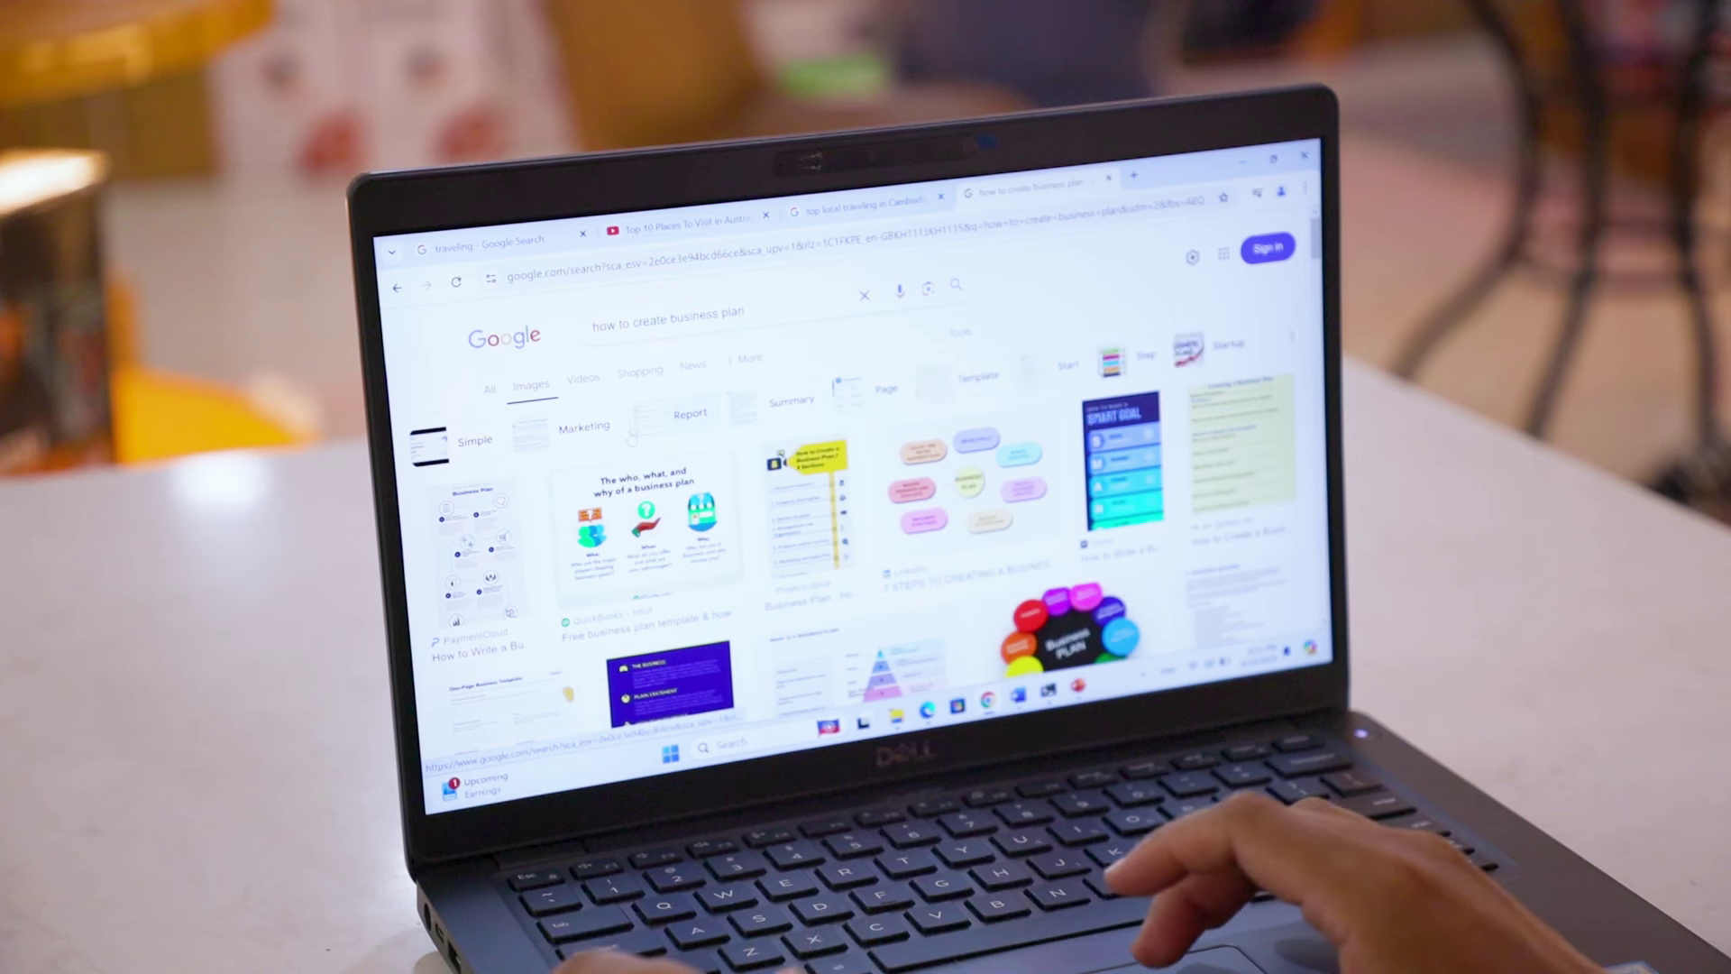
pyautogui.scroll(-2, 608, 602)
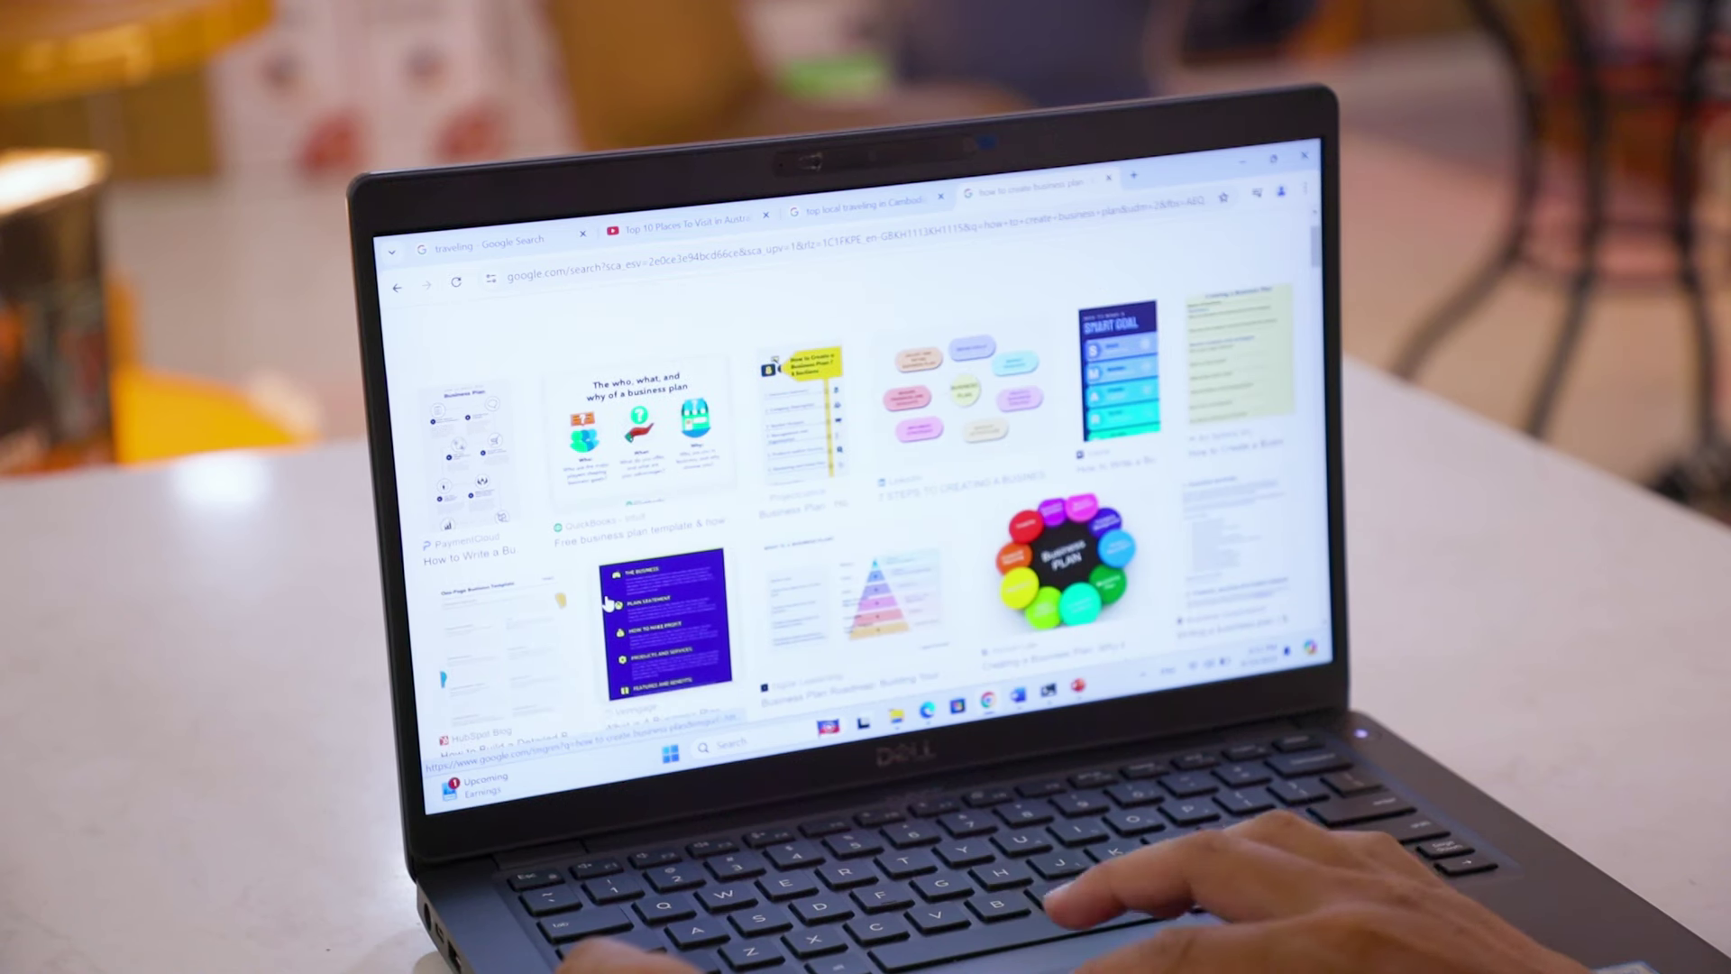
pyautogui.click(962, 392)
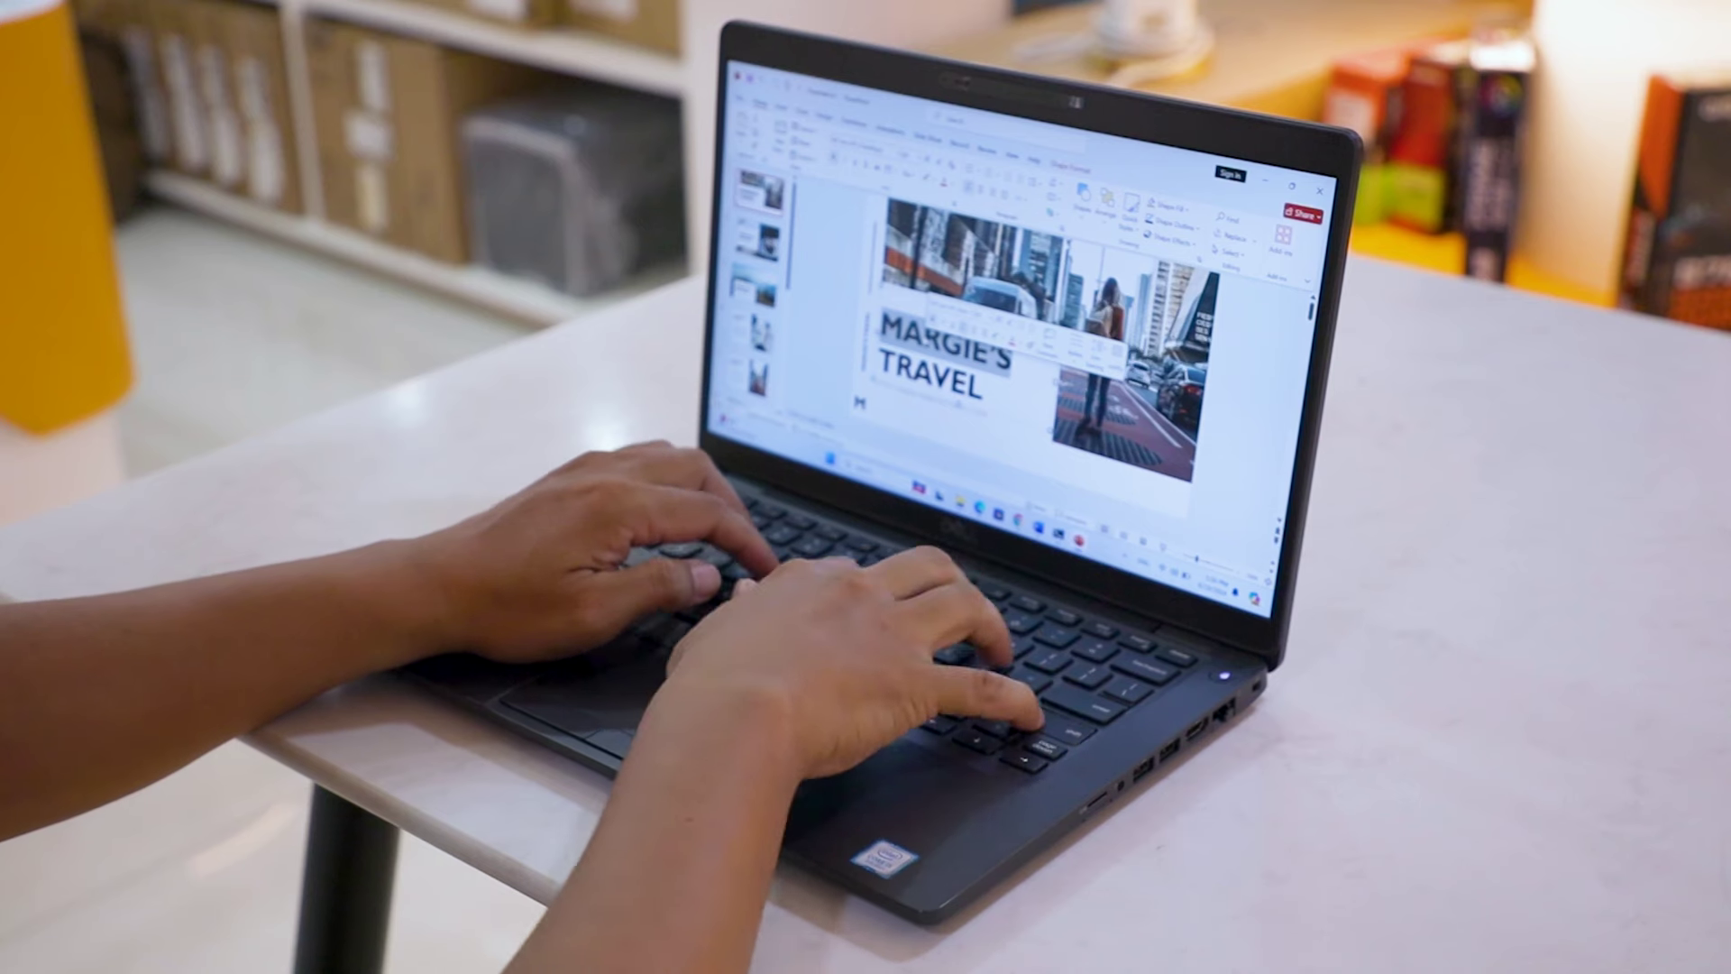
pyautogui.write("DIKHO'S")
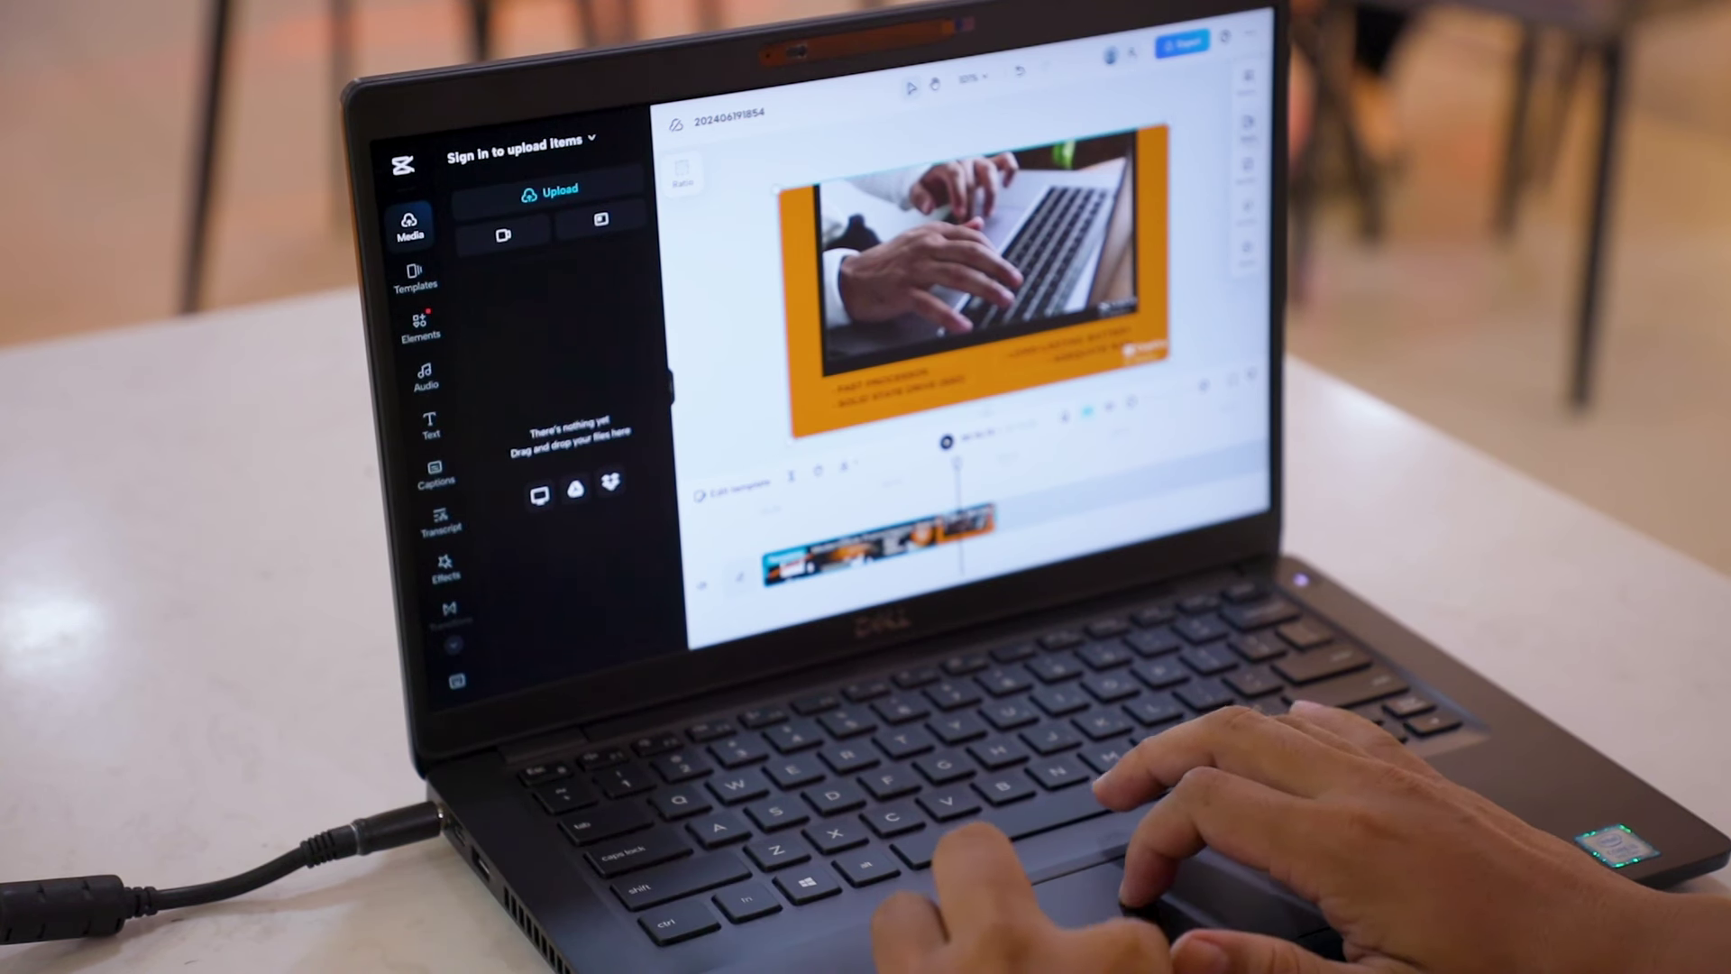
pyautogui.click(1184, 44)
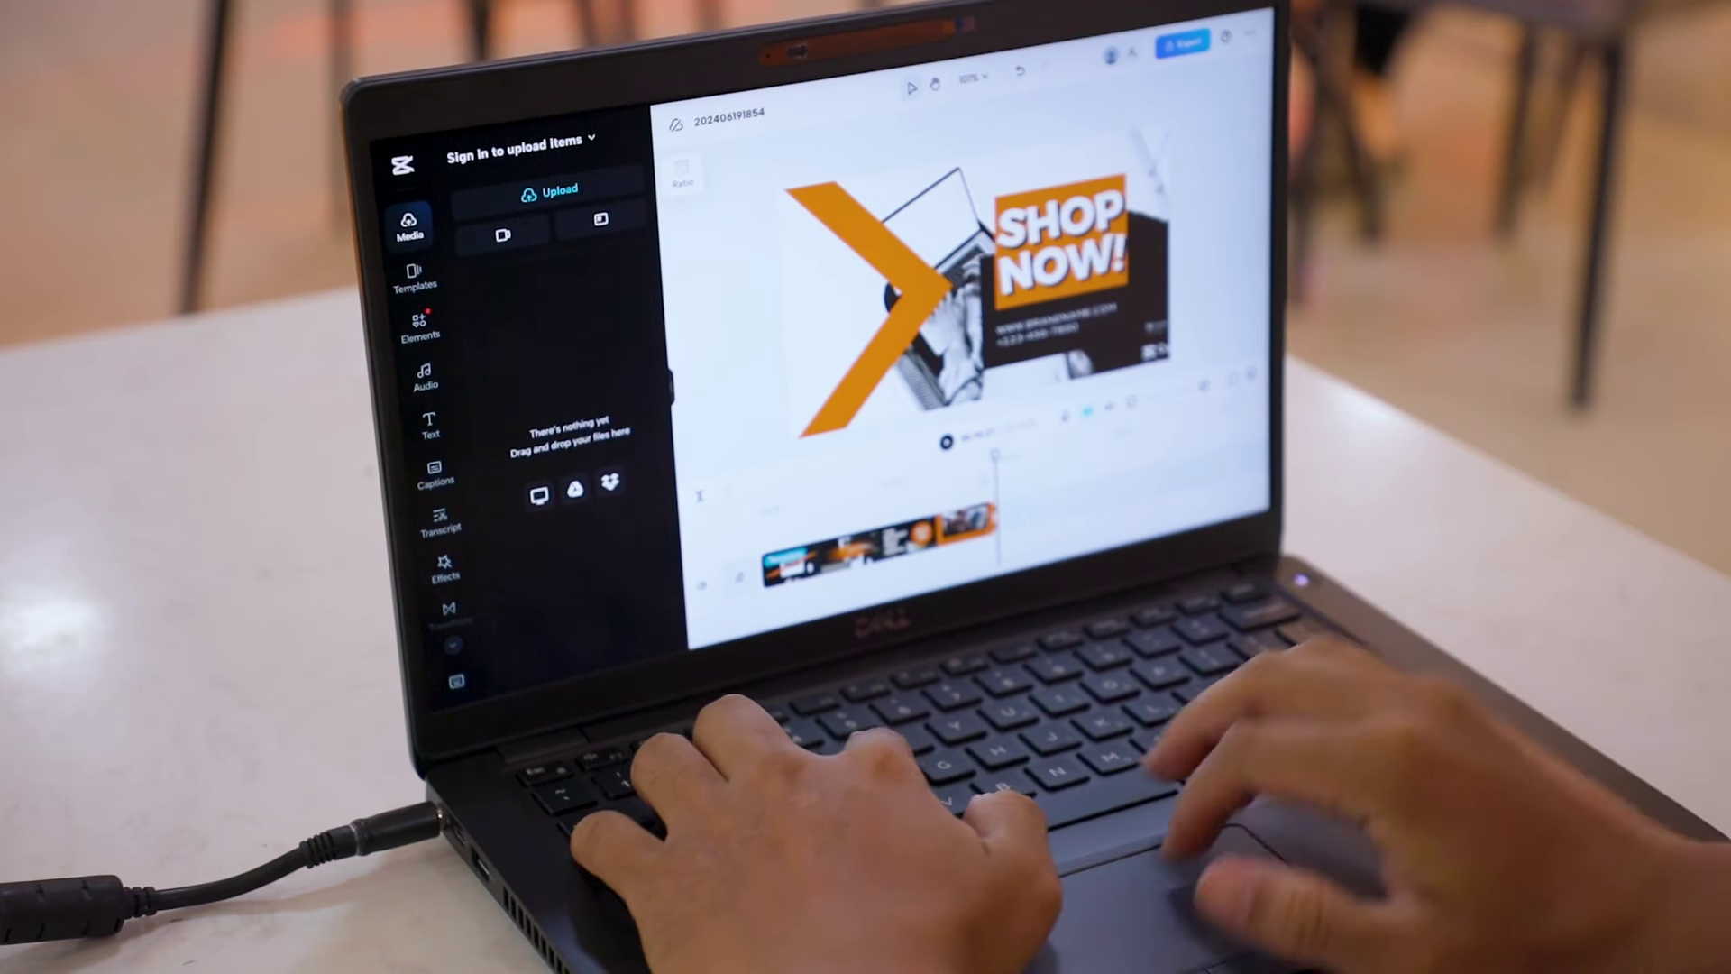
pyautogui.click(954, 272)
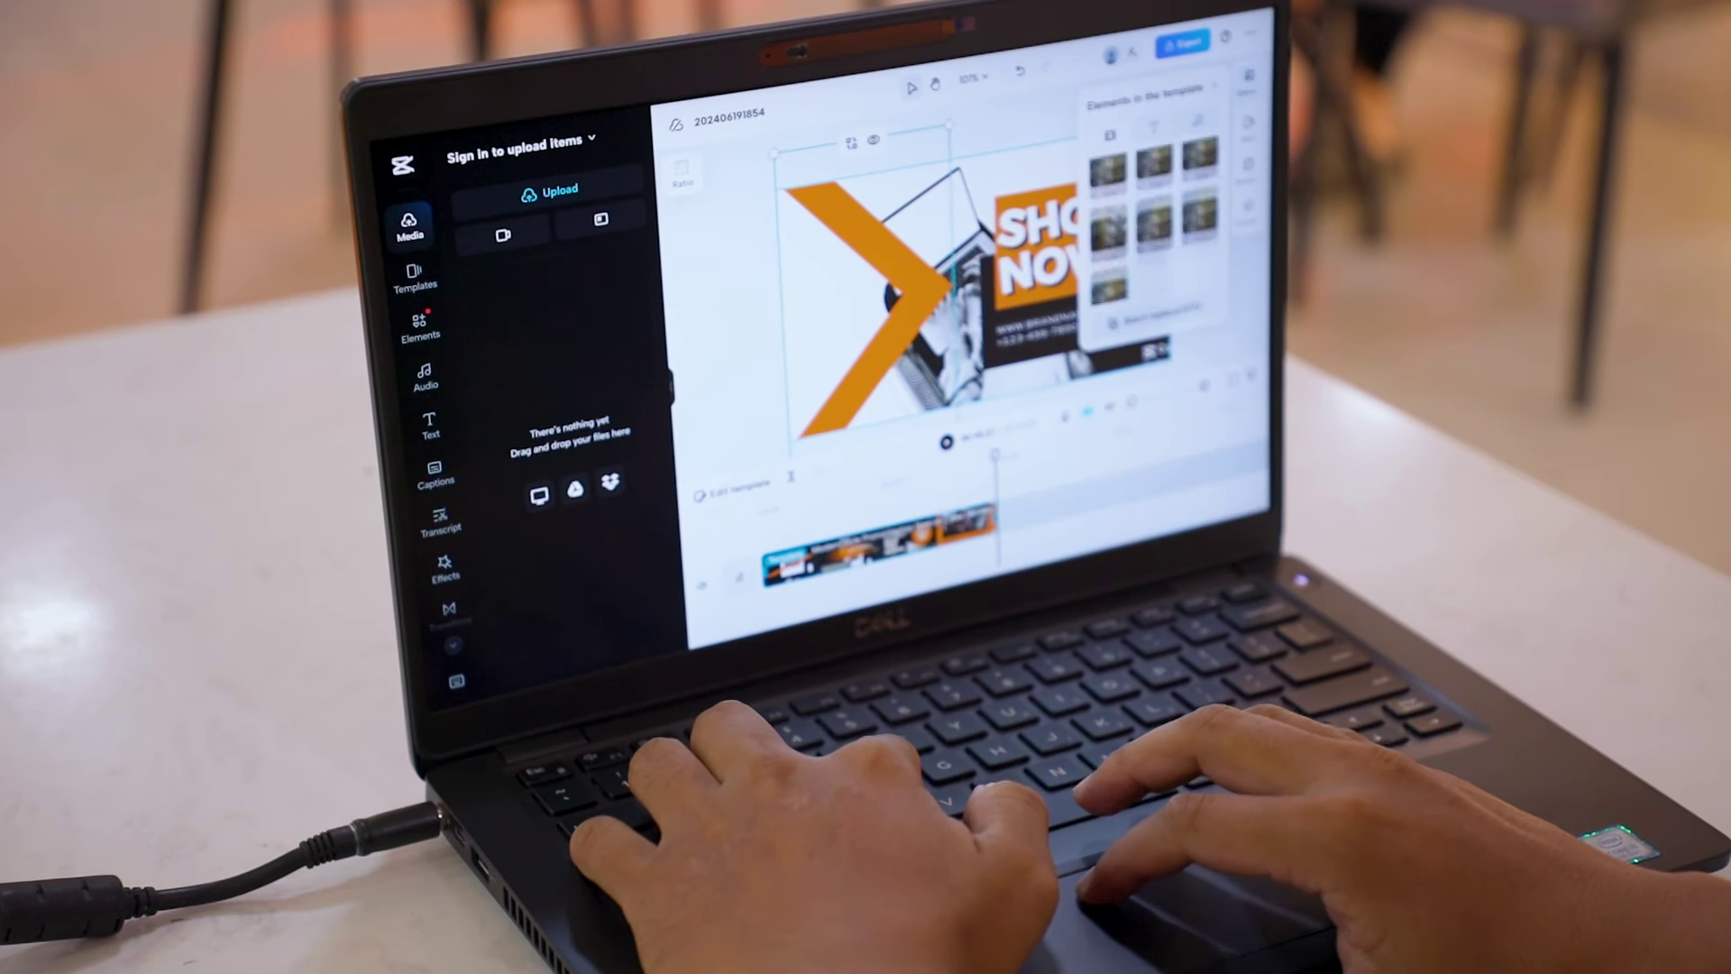
pyautogui.click(1110, 199)
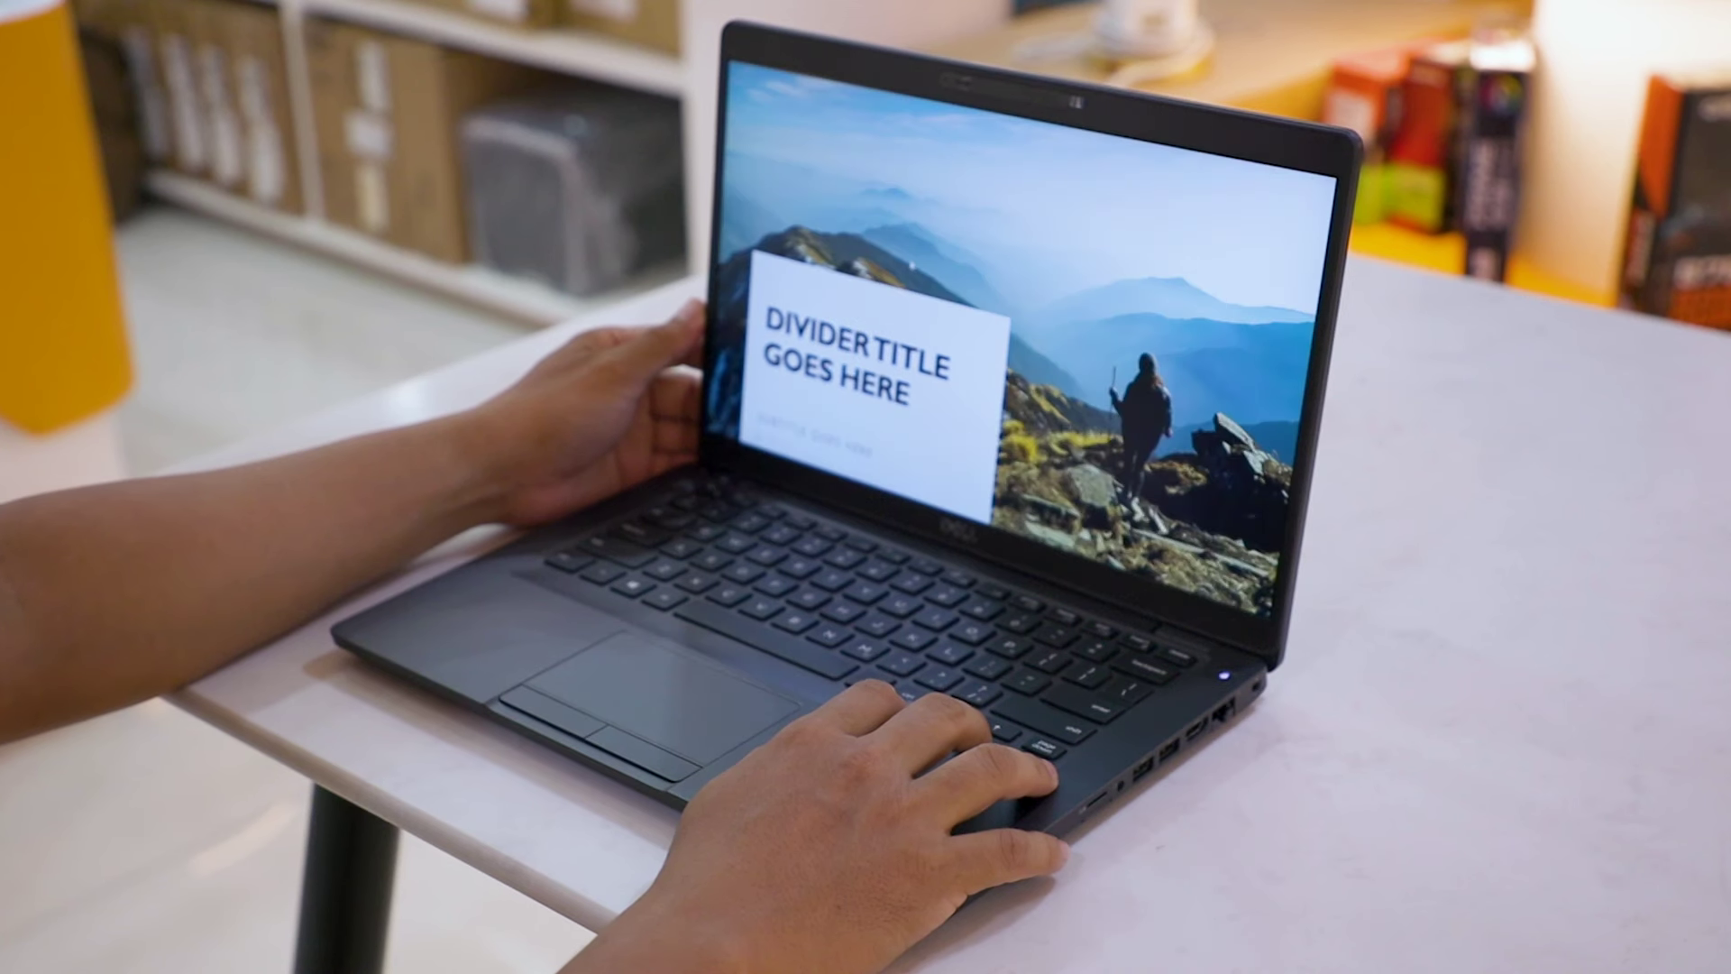
pyautogui.press('Right')
pyautogui.press('Right')
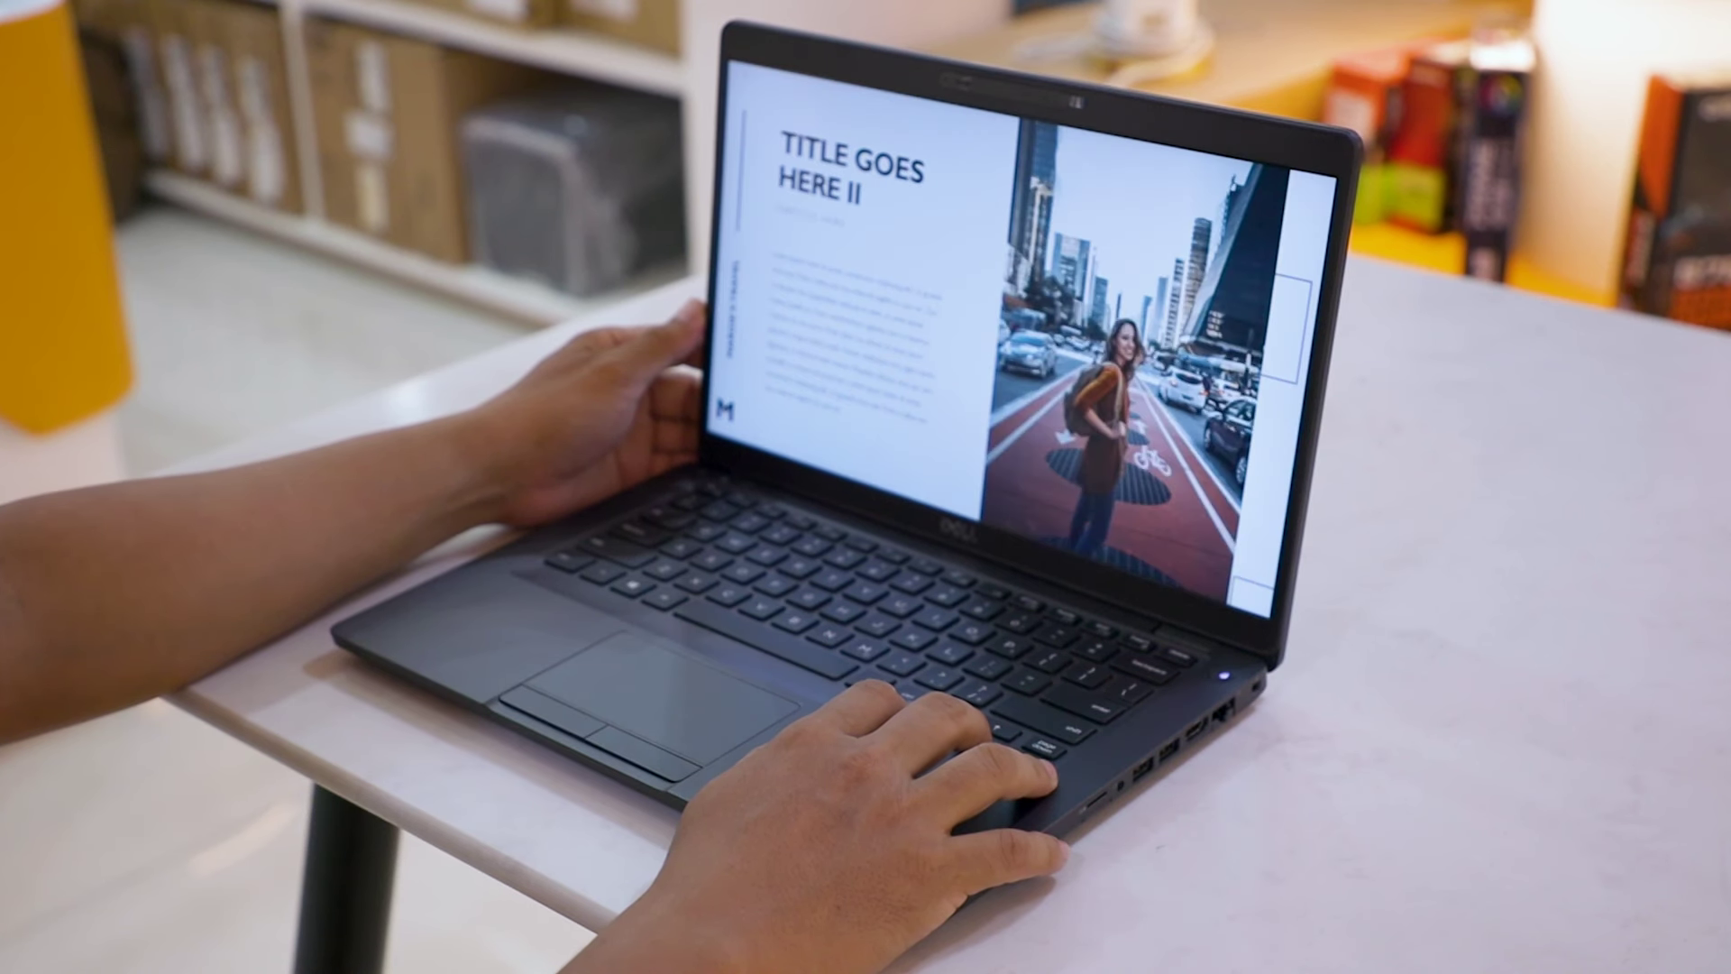
pyautogui.press('Right')
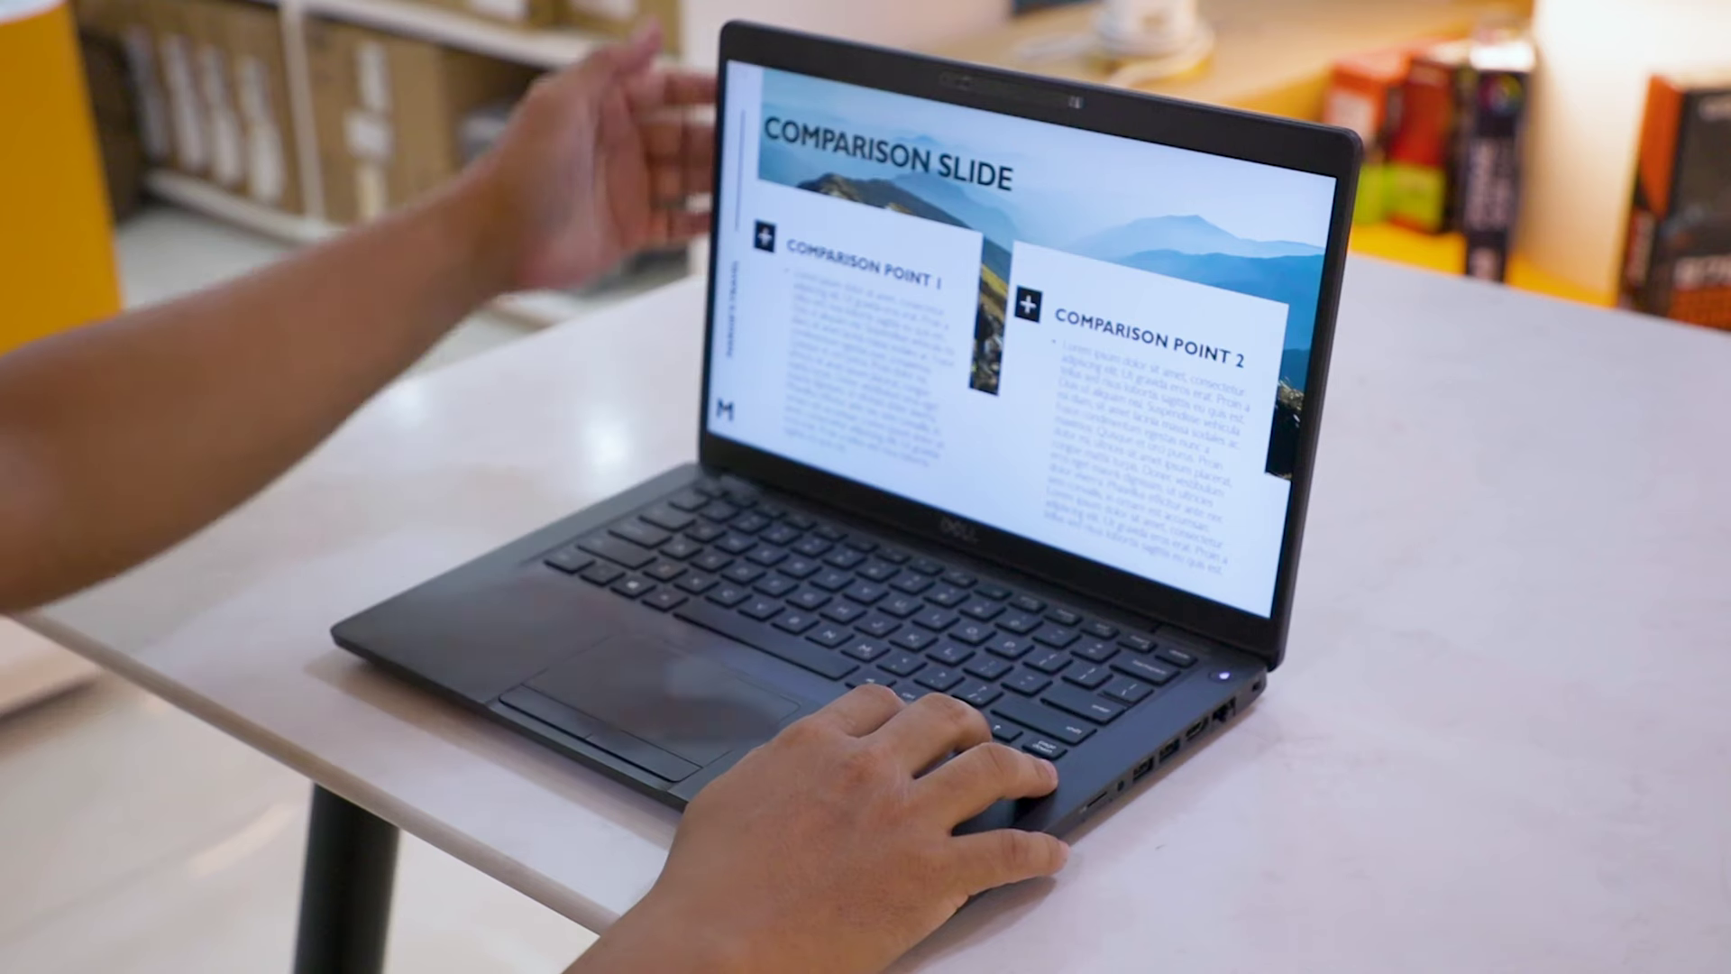
pyautogui.press('Right')
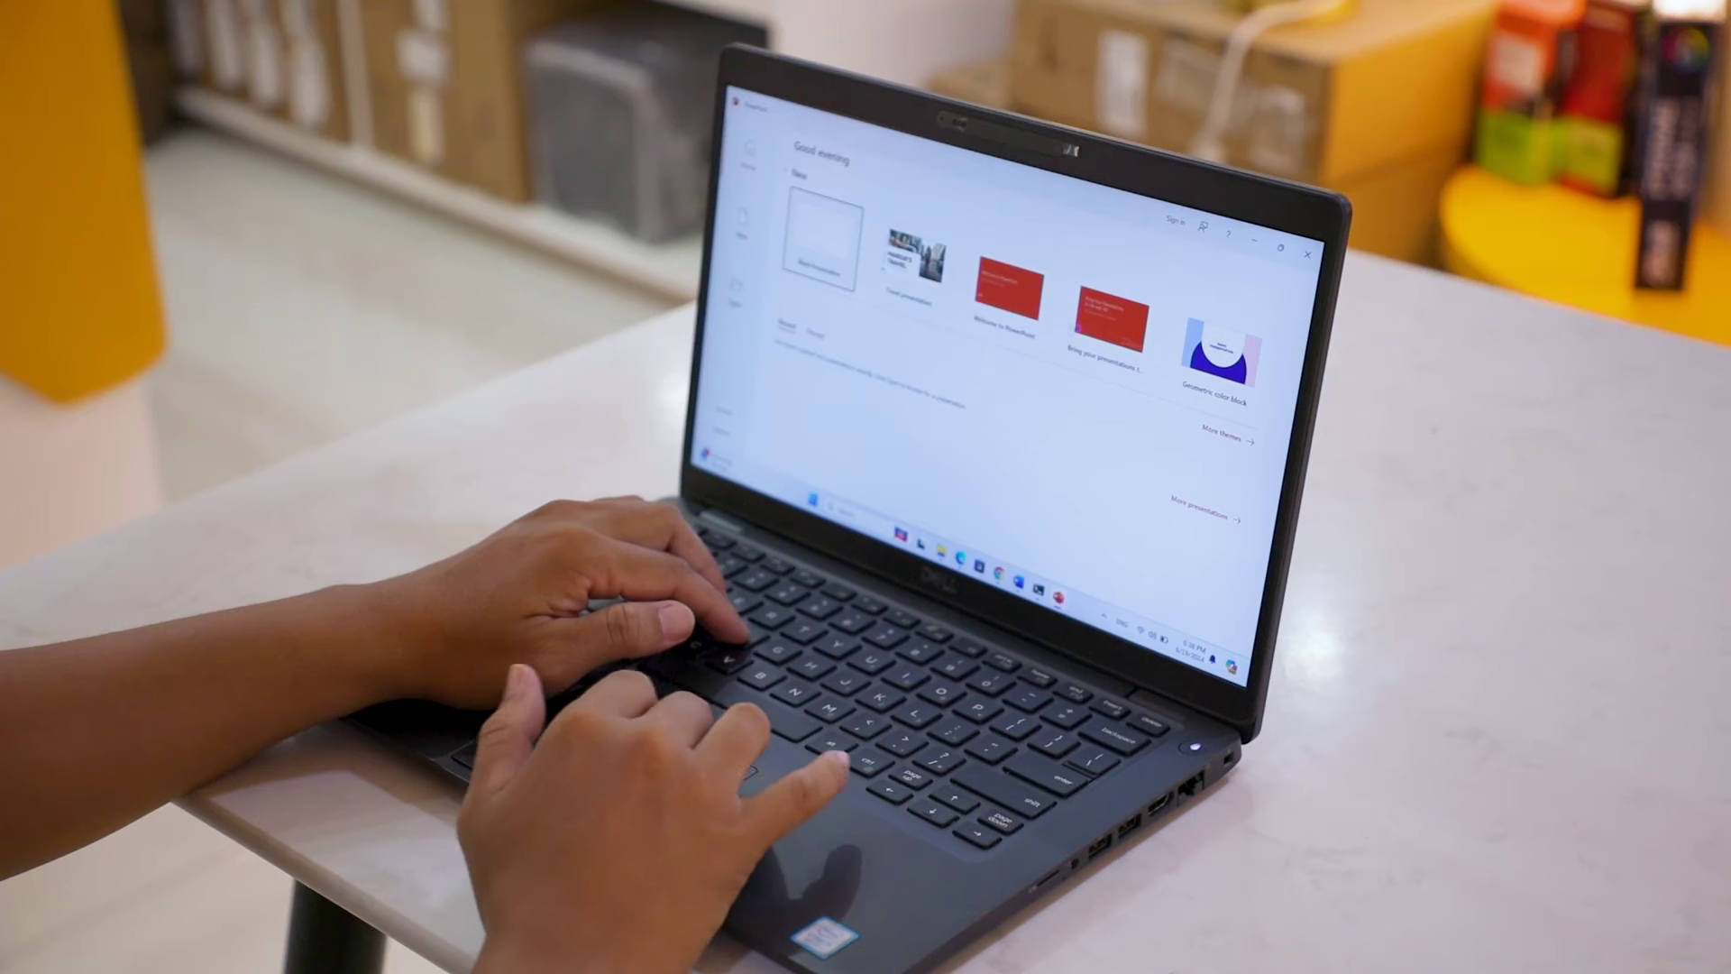
pyautogui.click(745, 230)
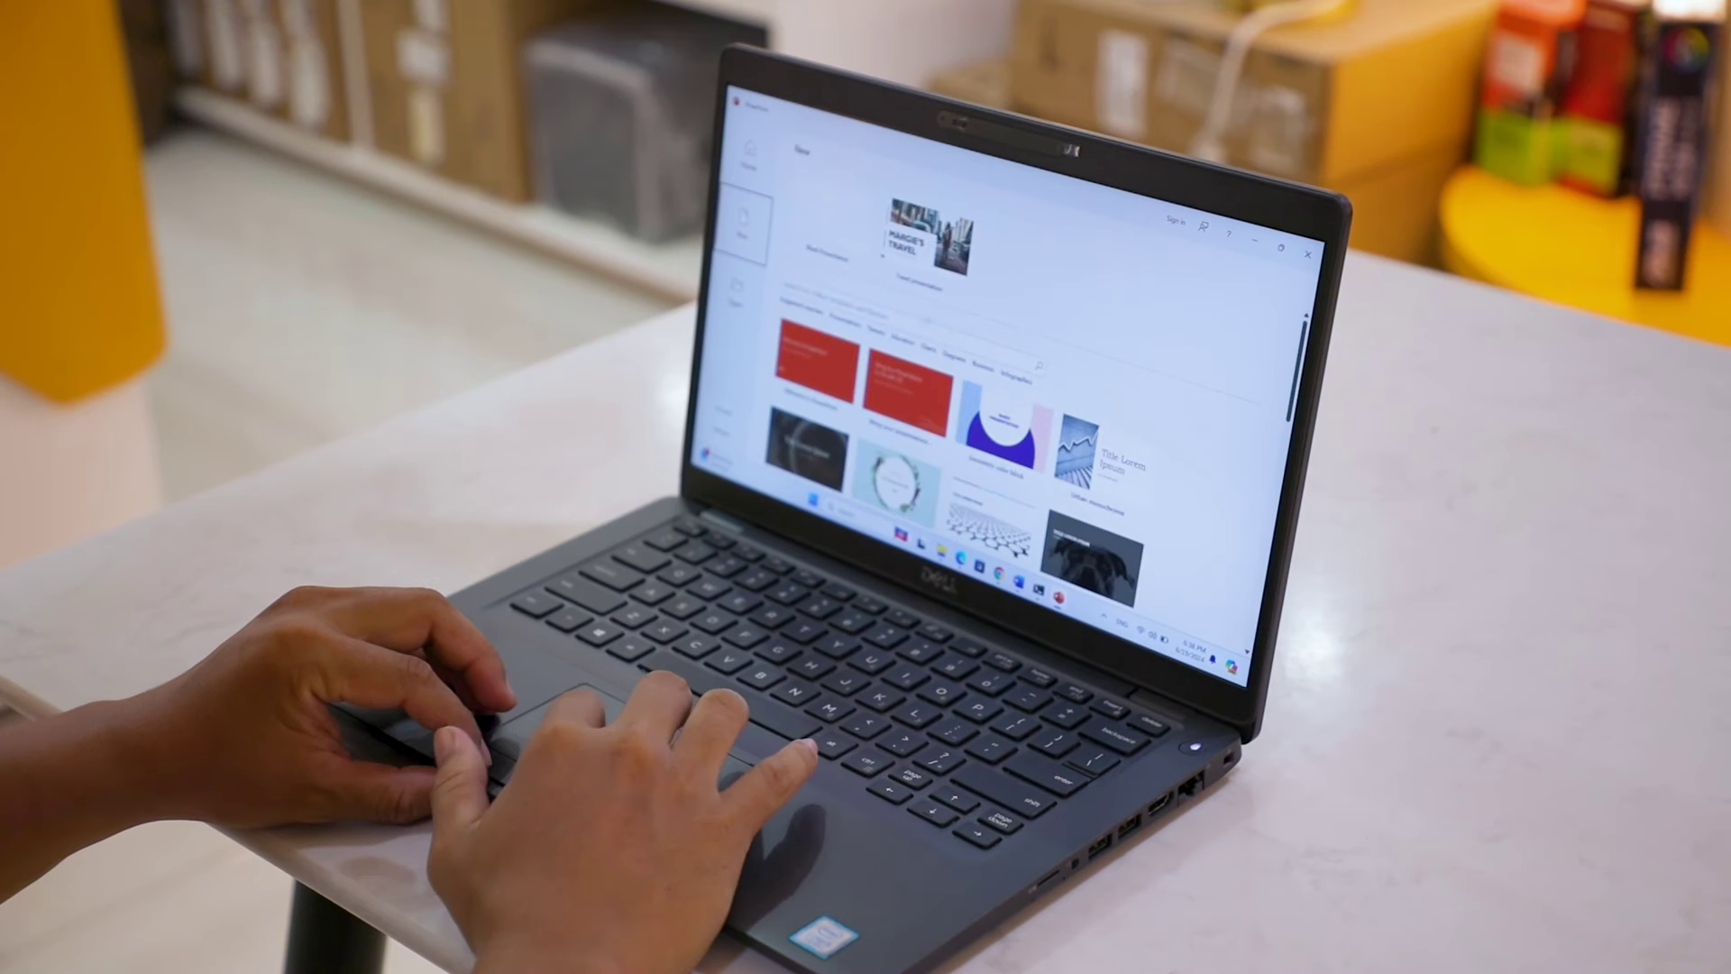
pyautogui.scroll(-3, 1002, 379)
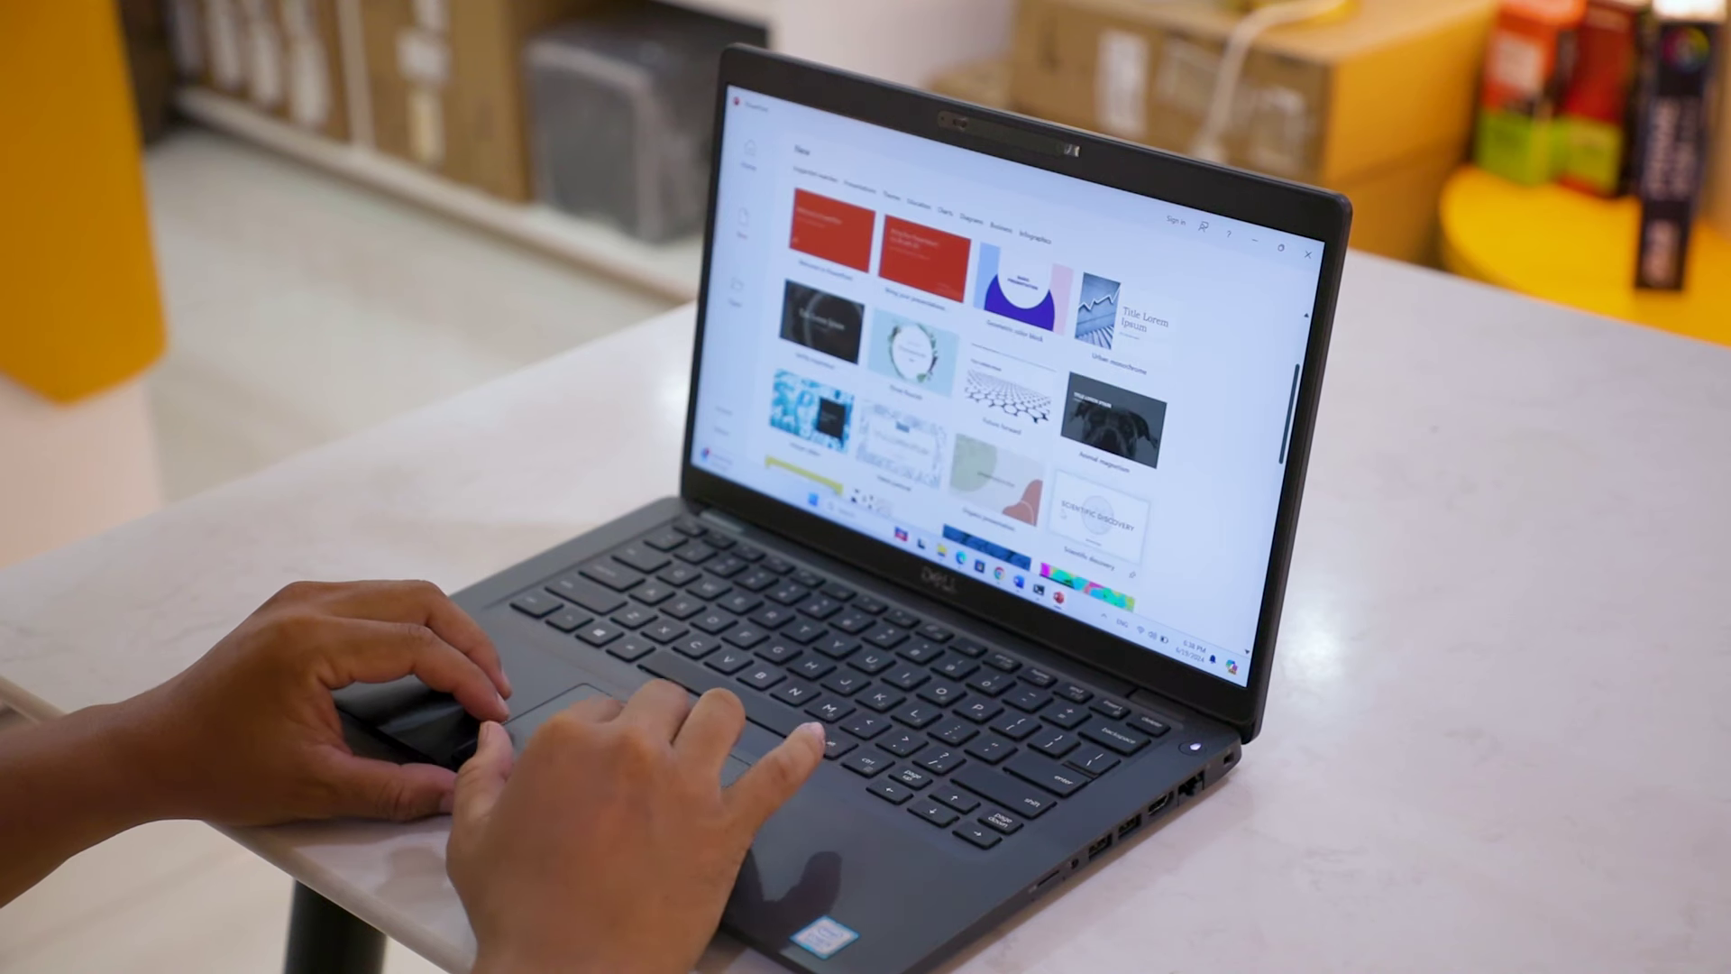
pyautogui.scroll(-2, 1000, 379)
pyautogui.scroll(-2, 1001, 380)
pyautogui.scroll(-2, 1001, 379)
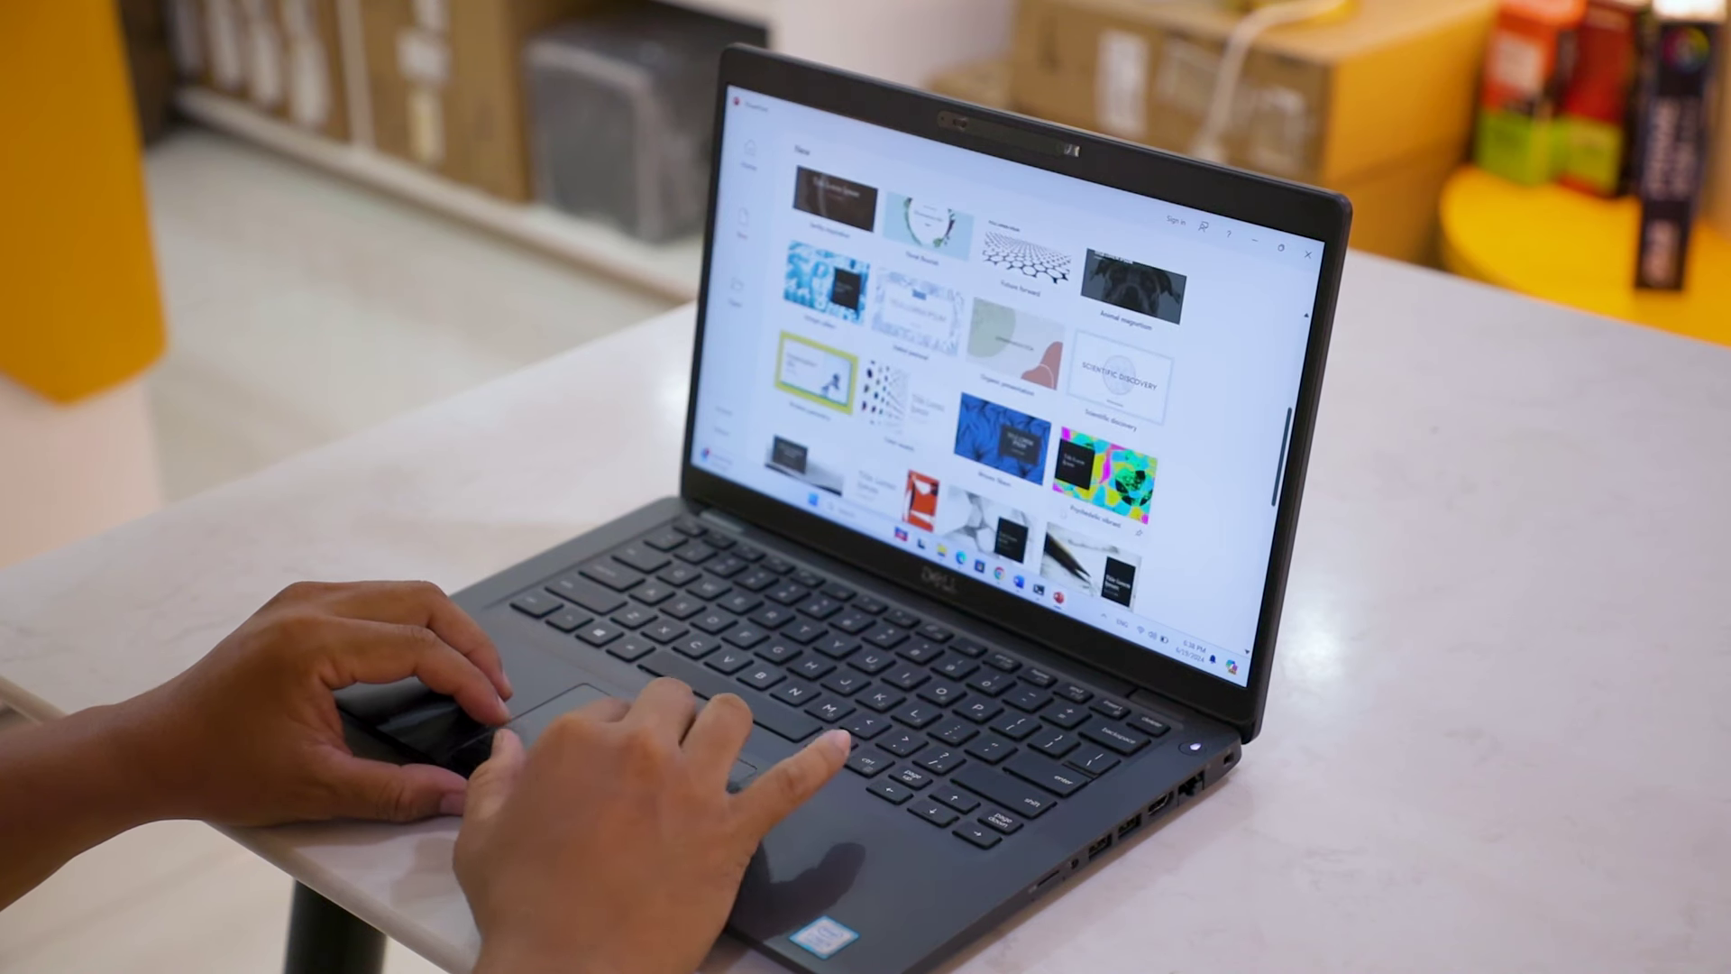
pyautogui.scroll(-2, 1001, 379)
pyautogui.scroll(-2, 1001, 378)
pyautogui.scroll(-2, 1001, 380)
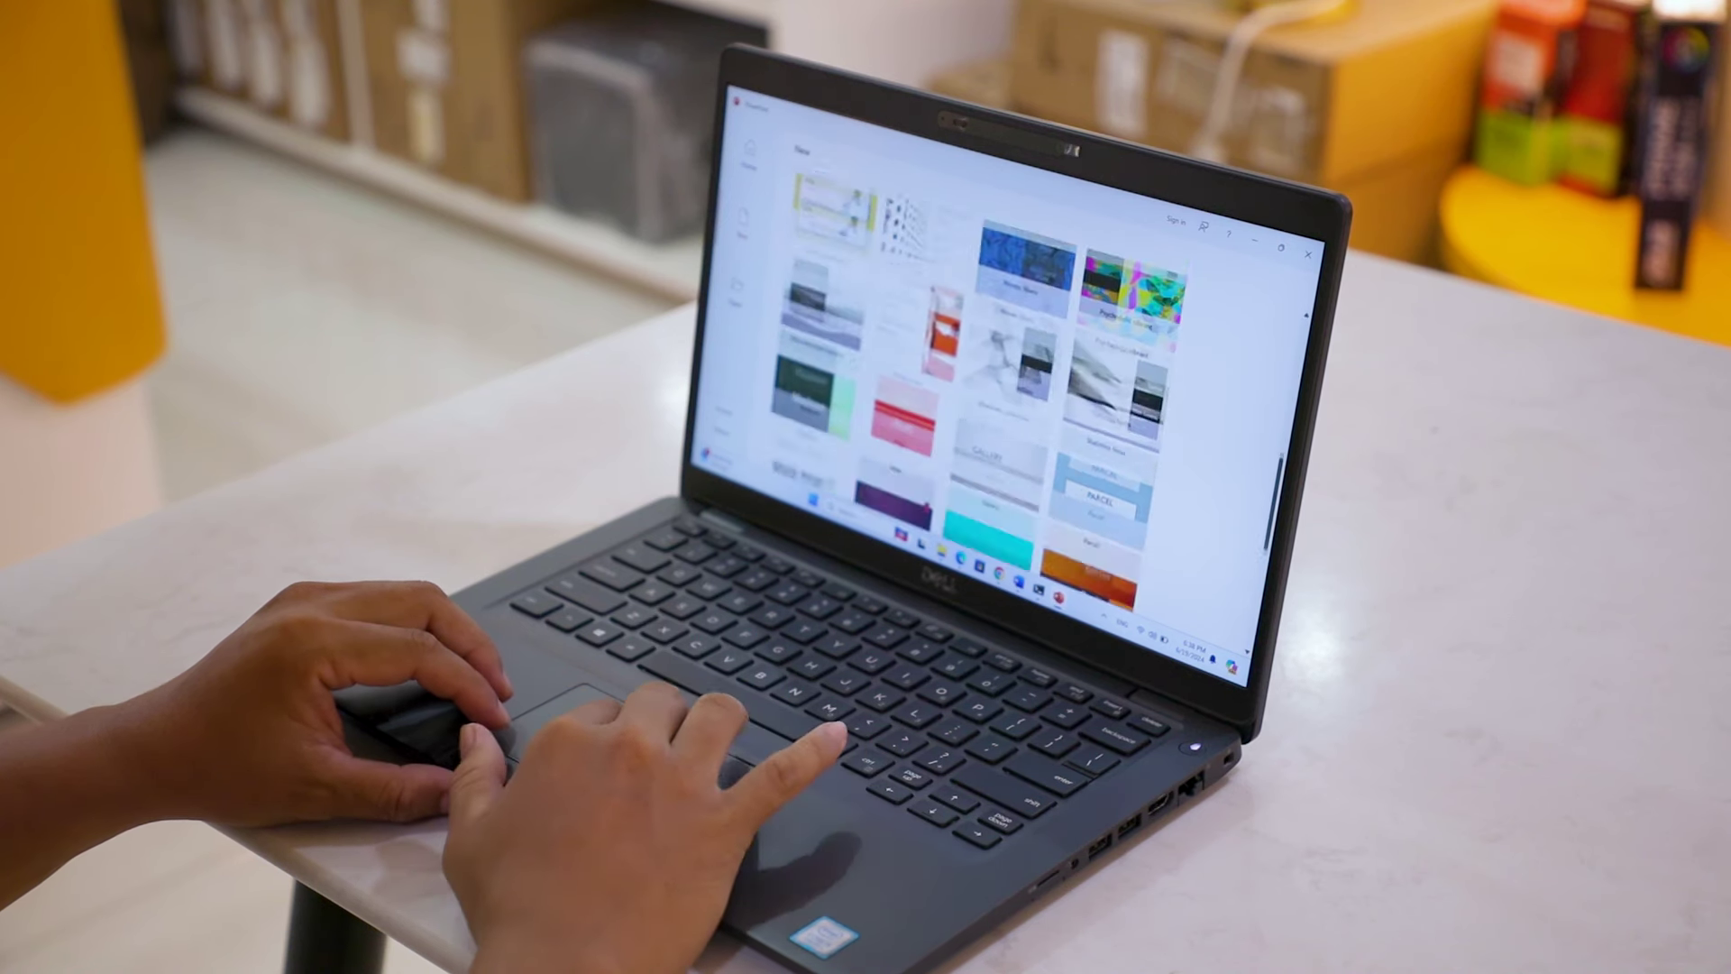
pyautogui.scroll(-2, 1002, 378)
pyautogui.scroll(-2, 1001, 380)
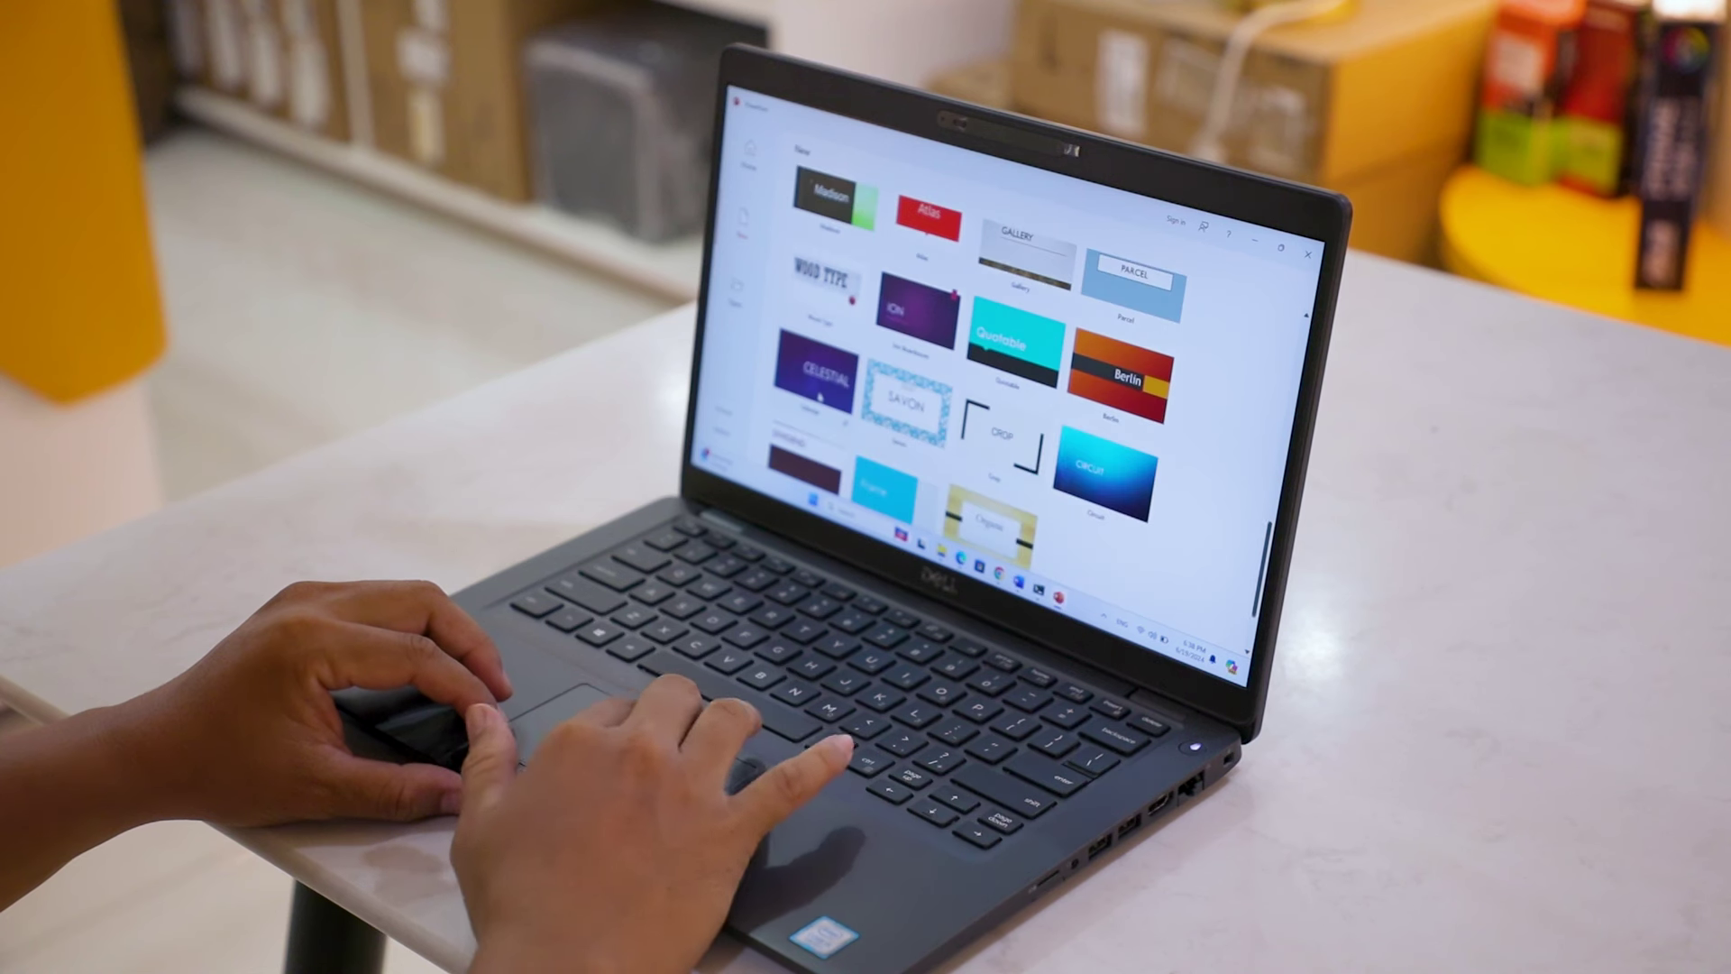
pyautogui.scroll(-2, 1001, 380)
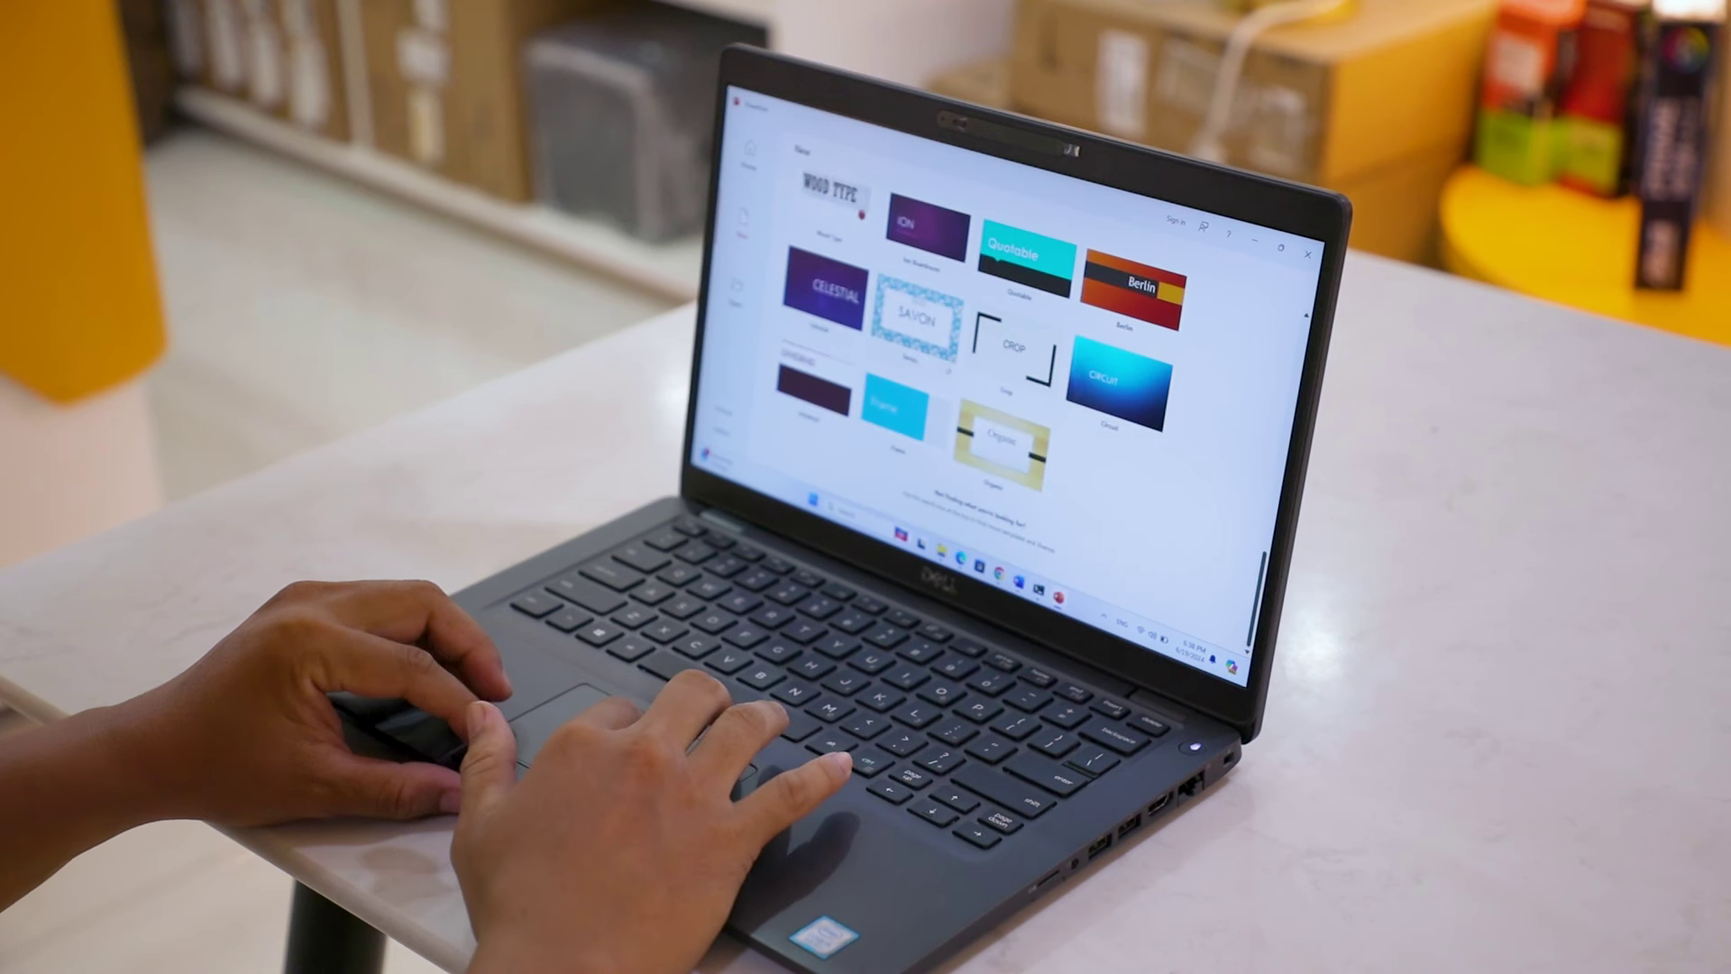
pyautogui.click(917, 320)
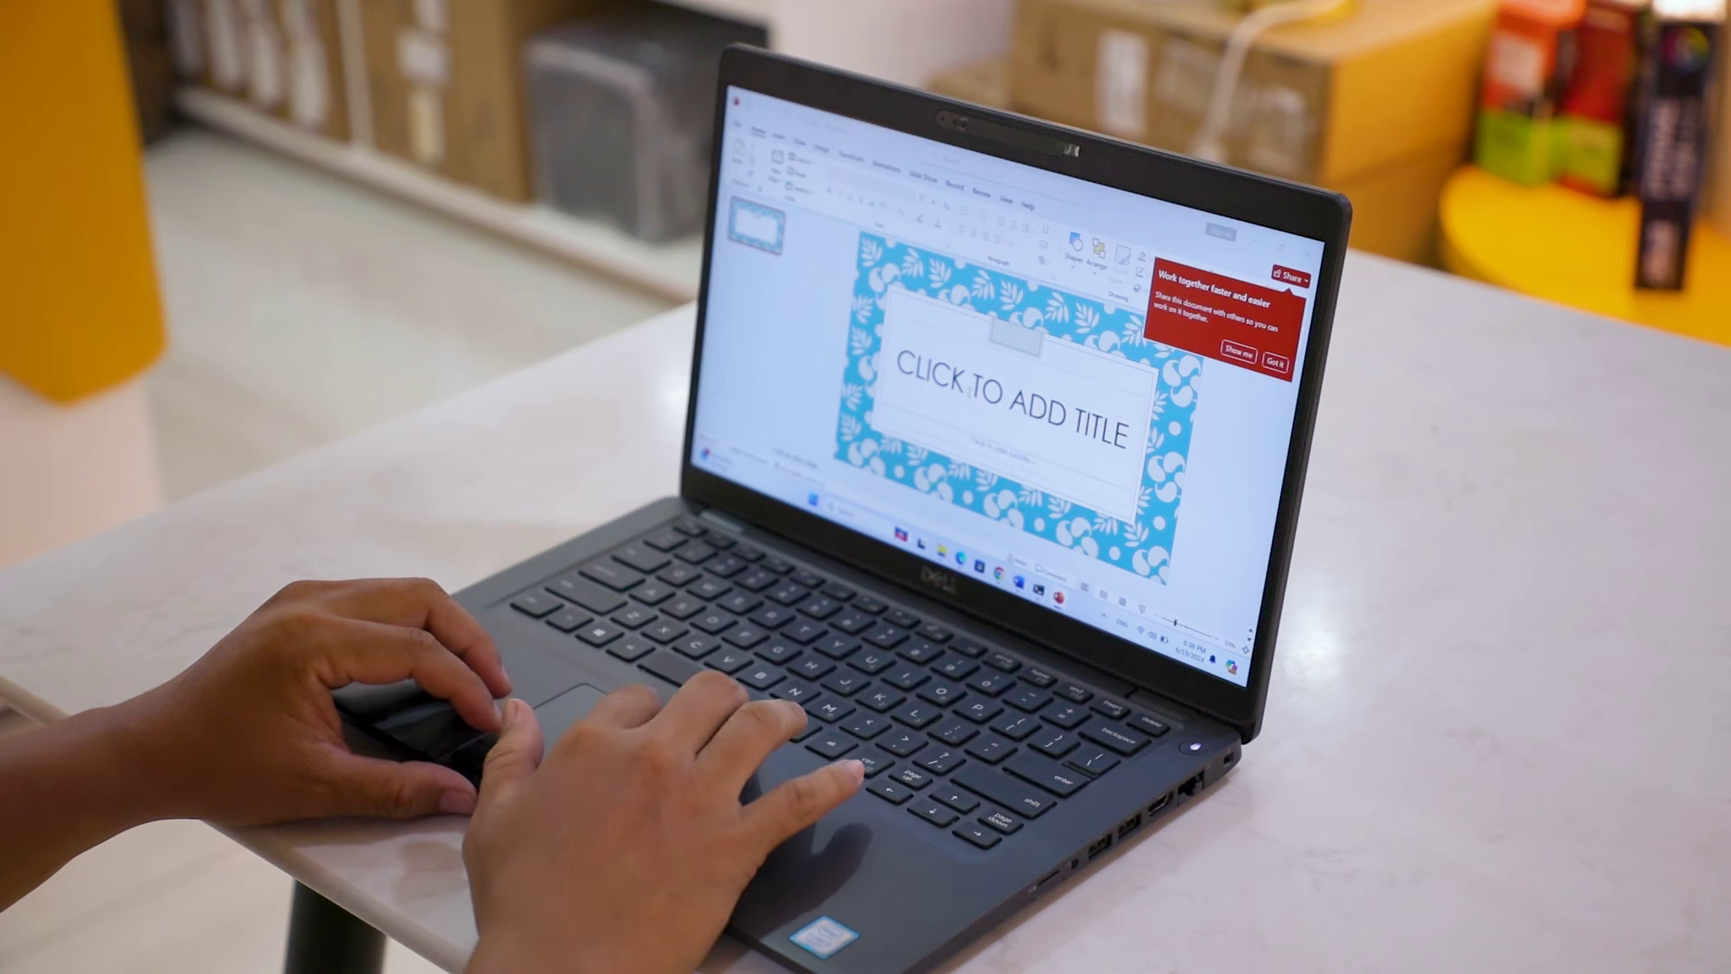
pyautogui.click(1021, 426)
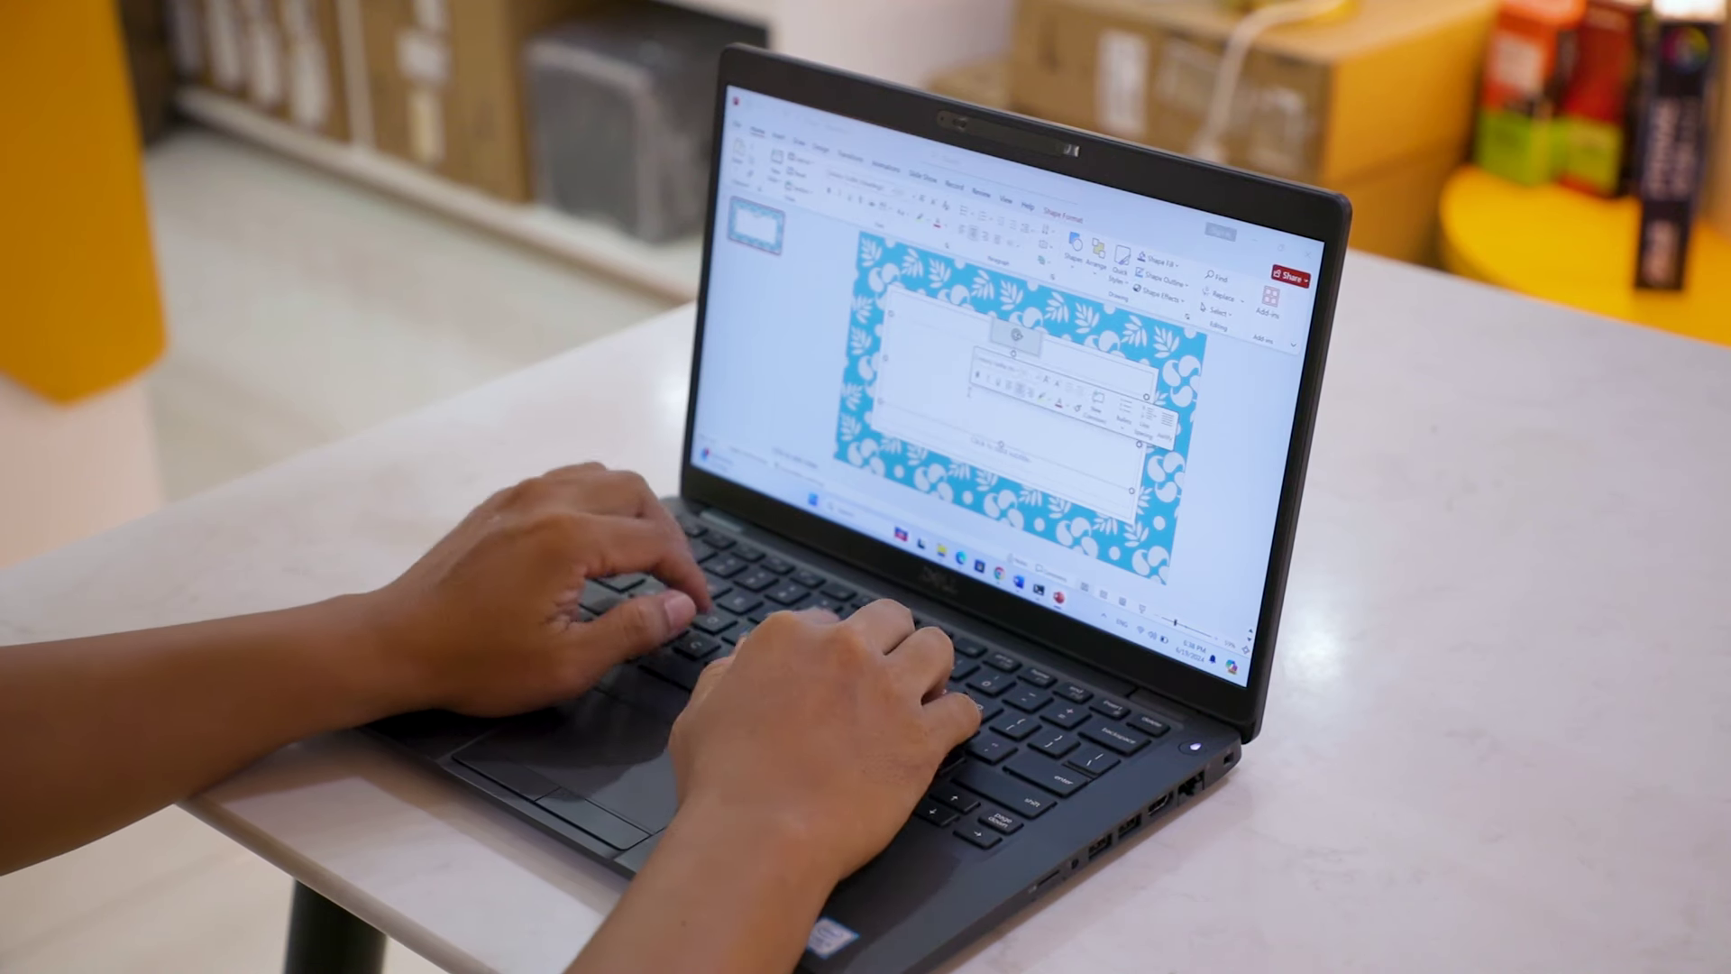
pyautogui.write('M')
pyautogui.press('BackSpace')
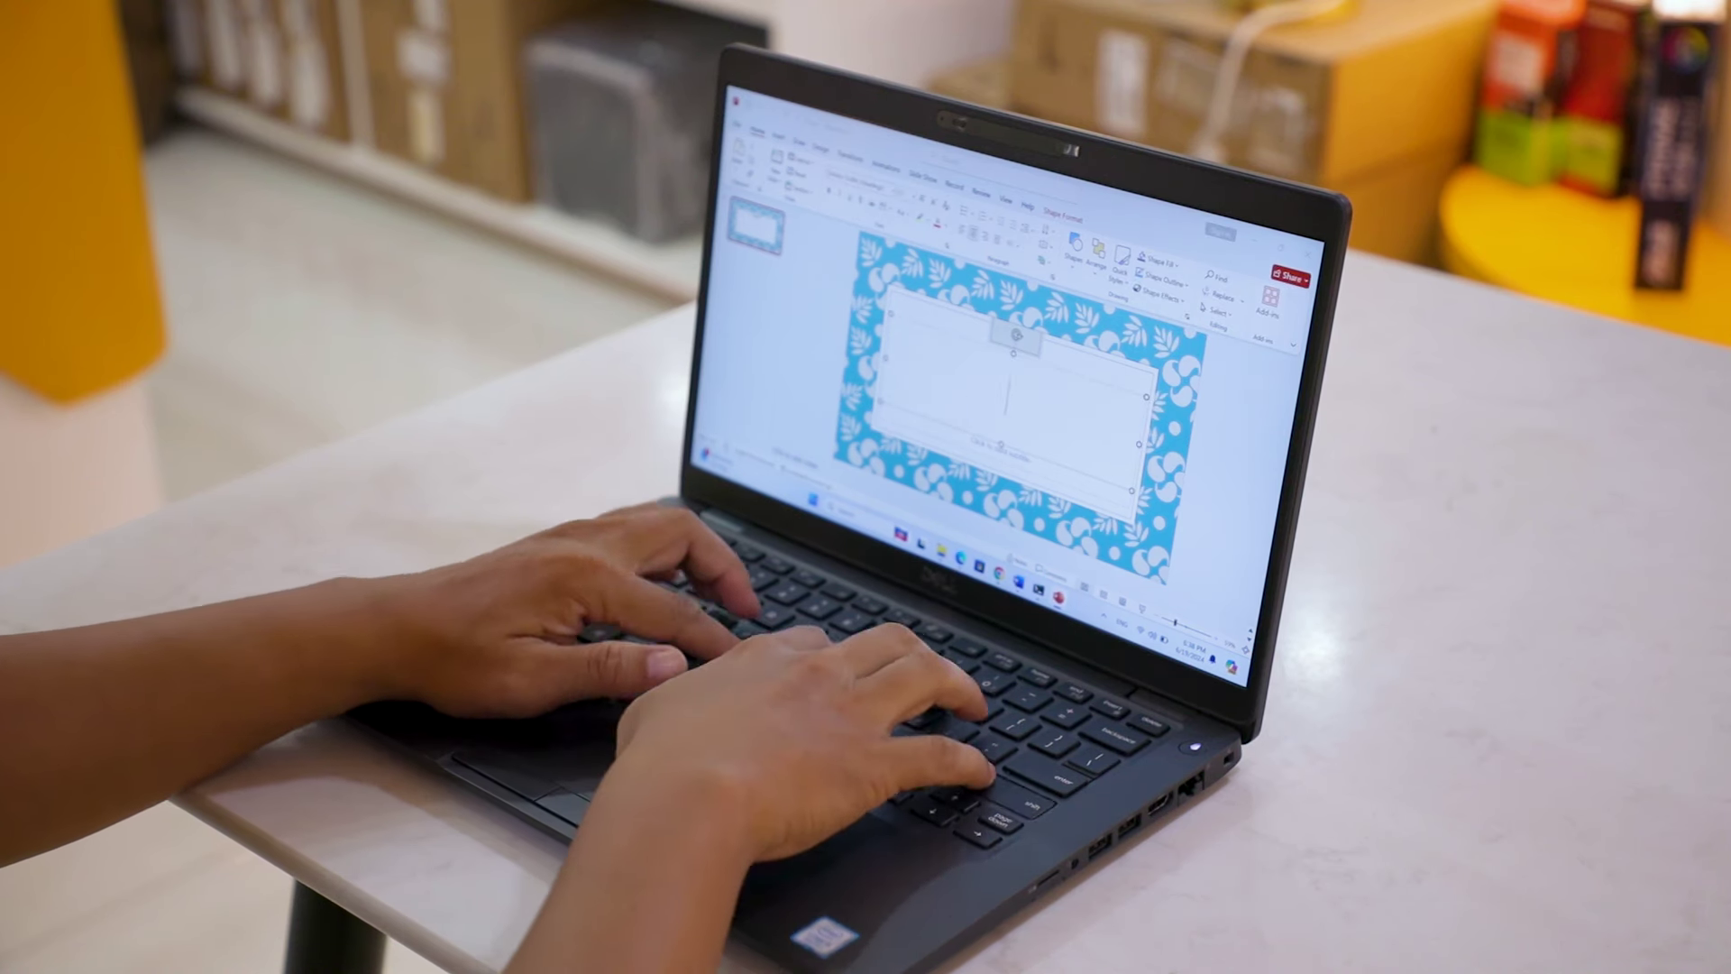
pyautogui.write('BUSINESS')
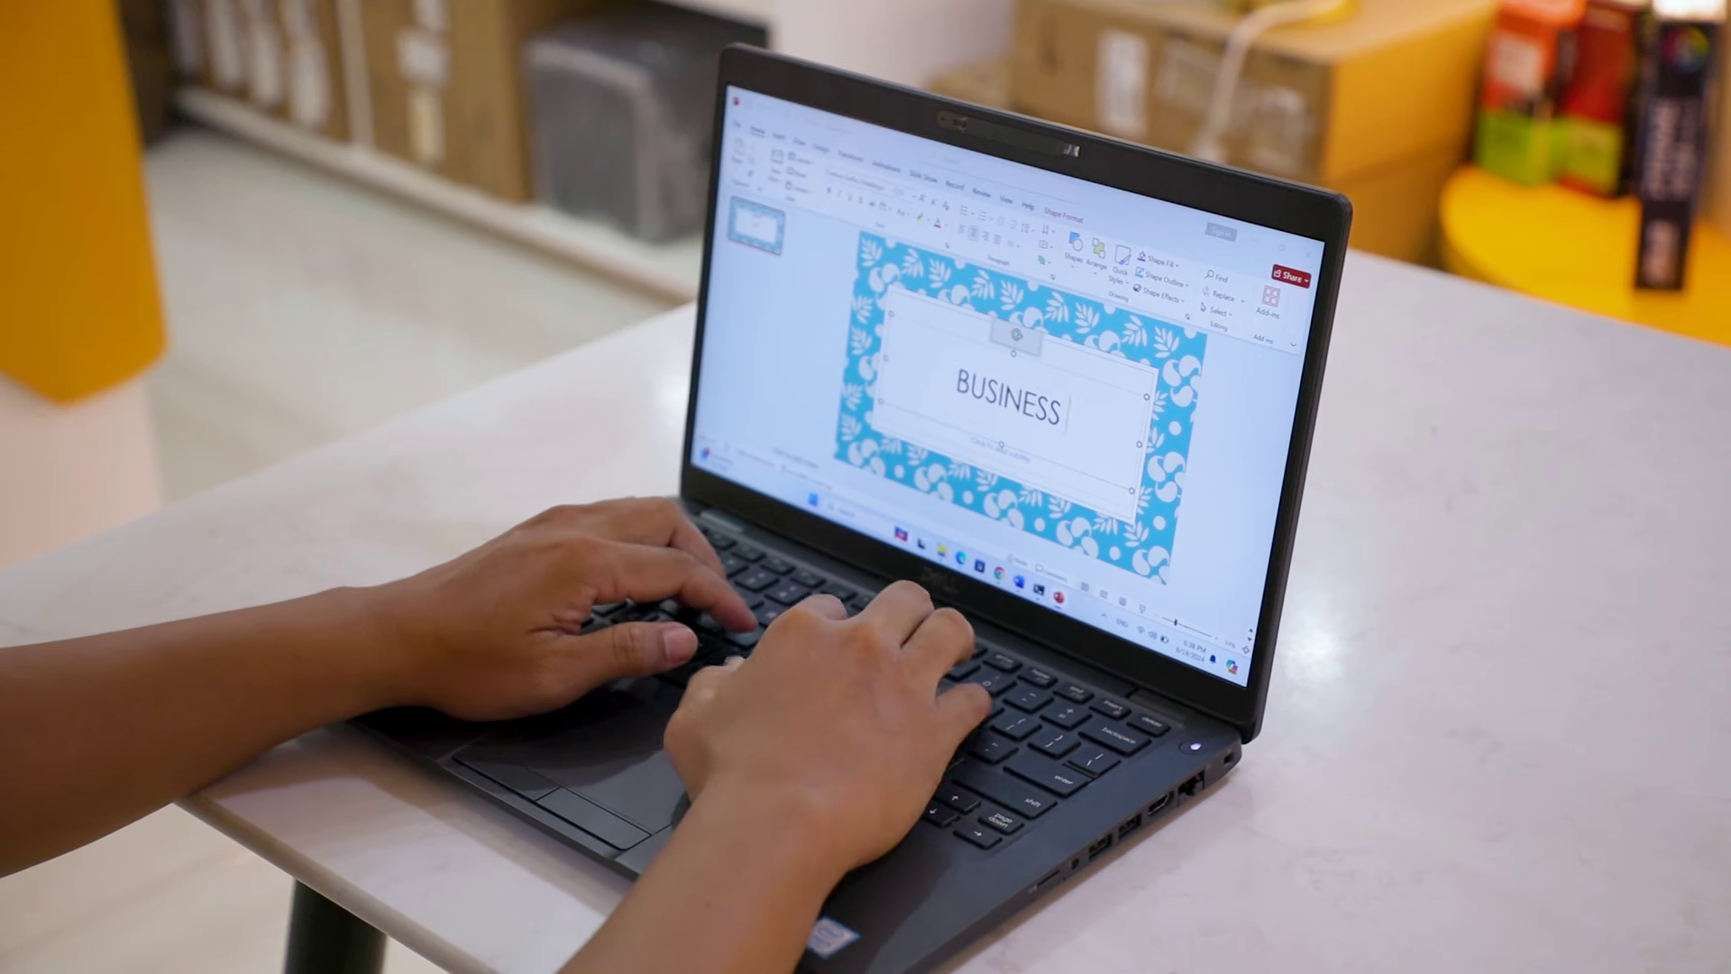
pyautogui.write(' PROPOSAL')
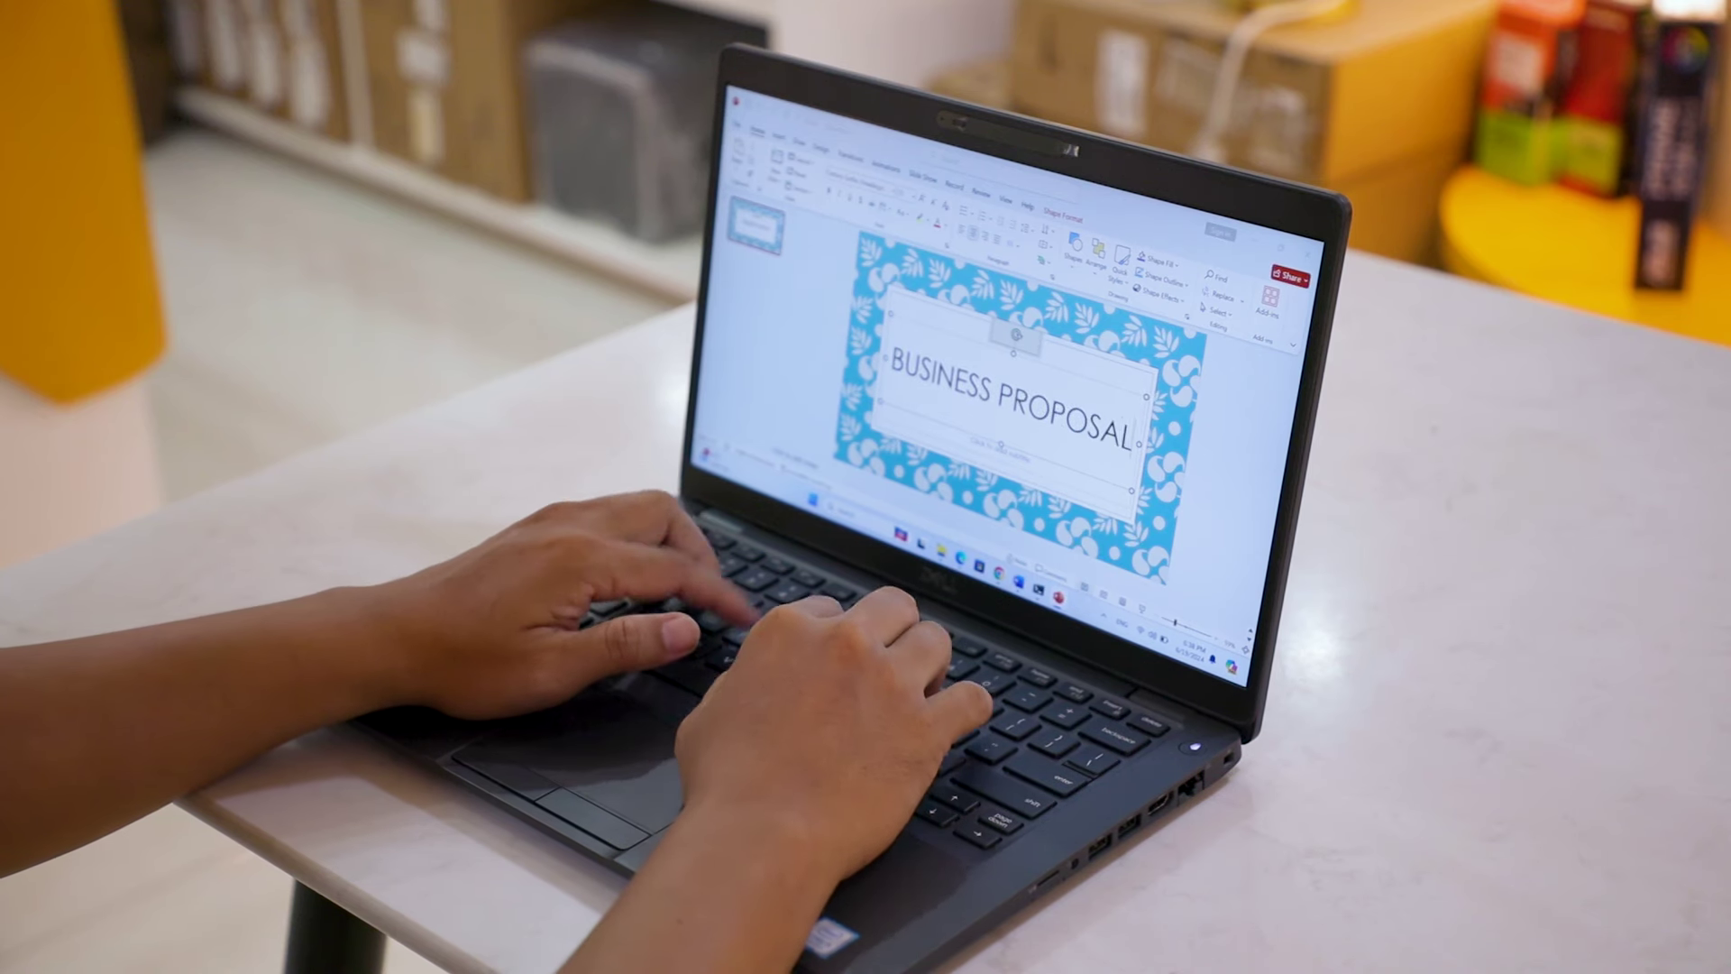